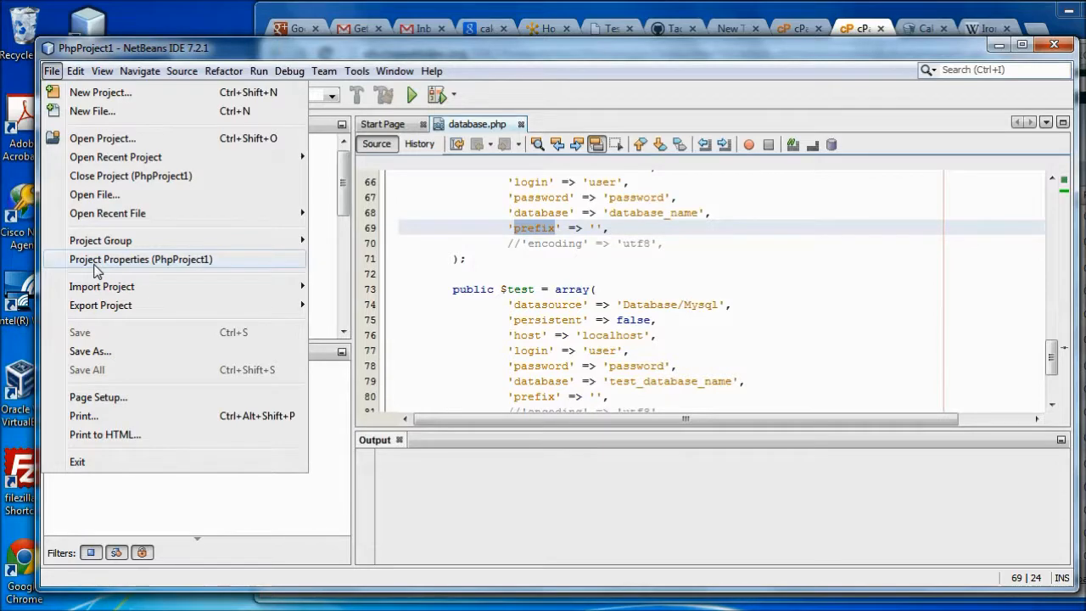
In PhpProject1's Run Configuration, keep the <default> configuration and set Run As to Remote Web Site (FTP, SFTP)
{"action": "left_click", "coordinate": [96, 260]}
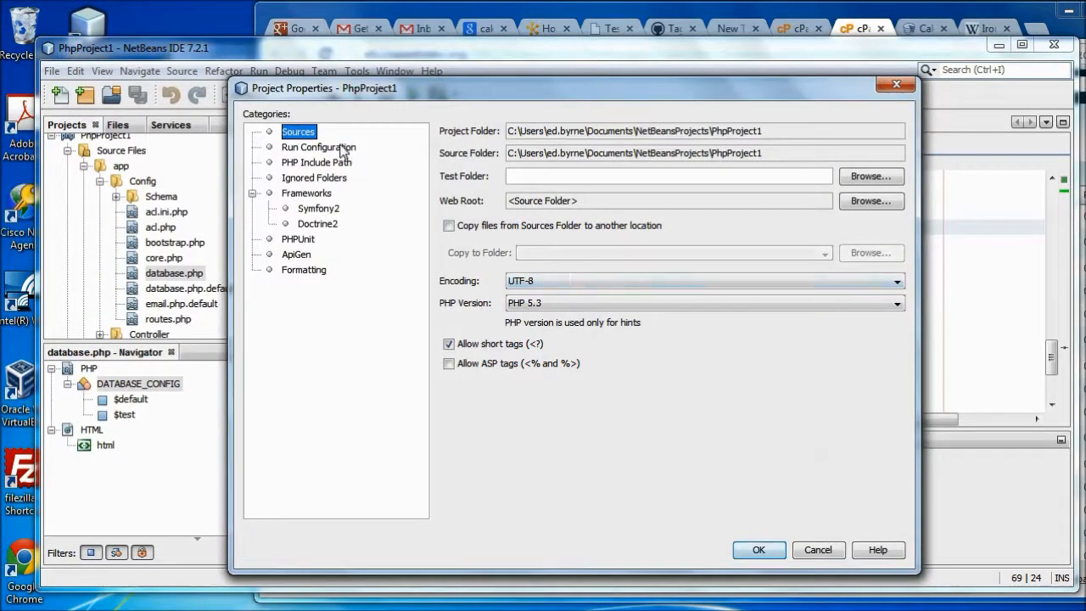
{"action": "left_click", "coordinate": [340, 151]}
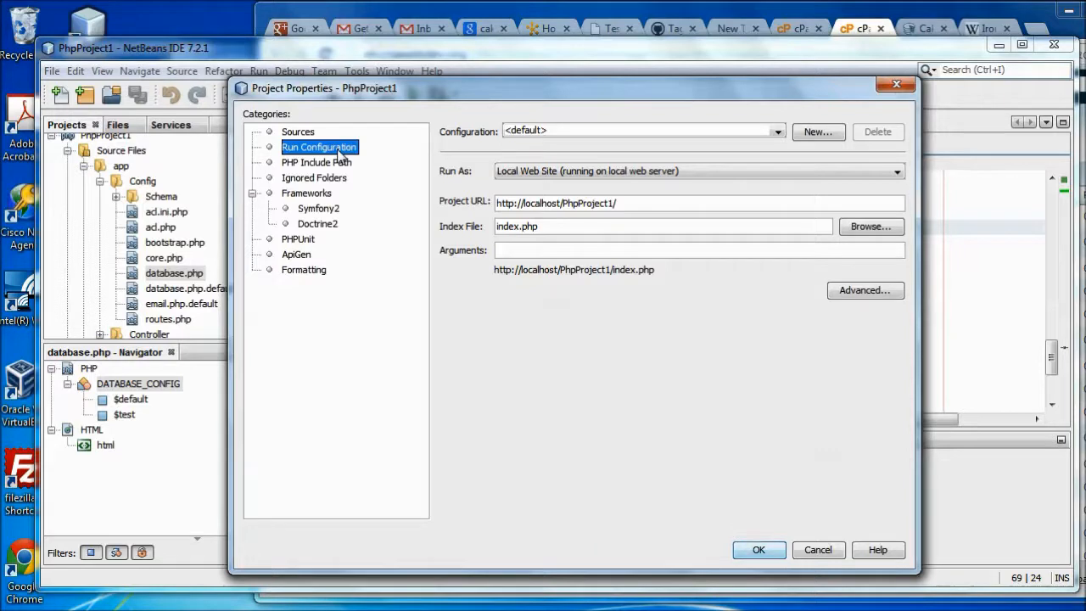
{"action": "left_click", "coordinate": [775, 135]}
{"action": "left_click", "coordinate": [775, 134]}
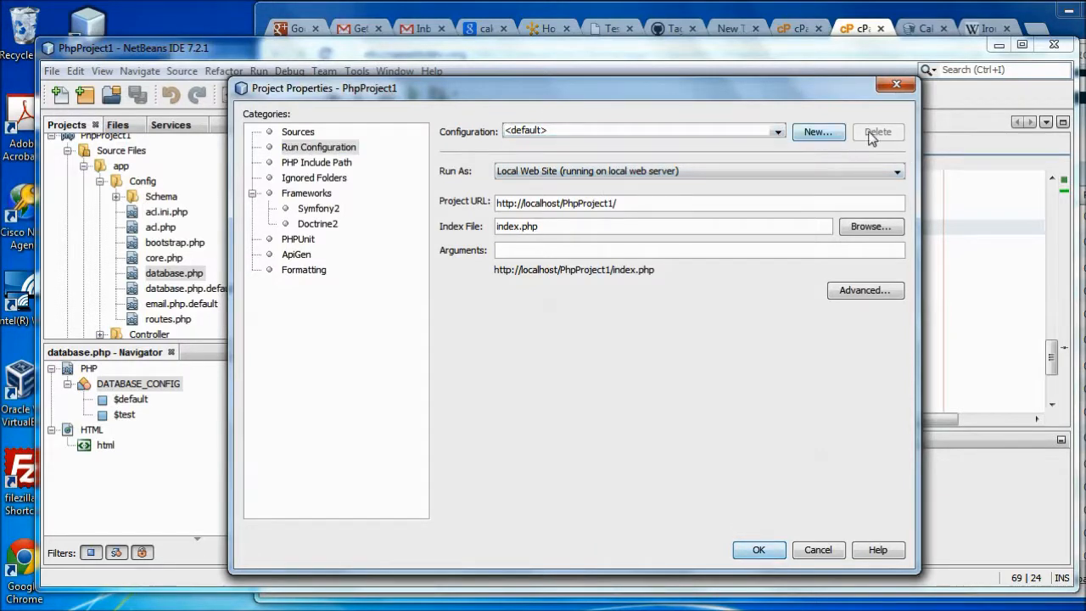
{"action": "left_click", "coordinate": [700, 174]}
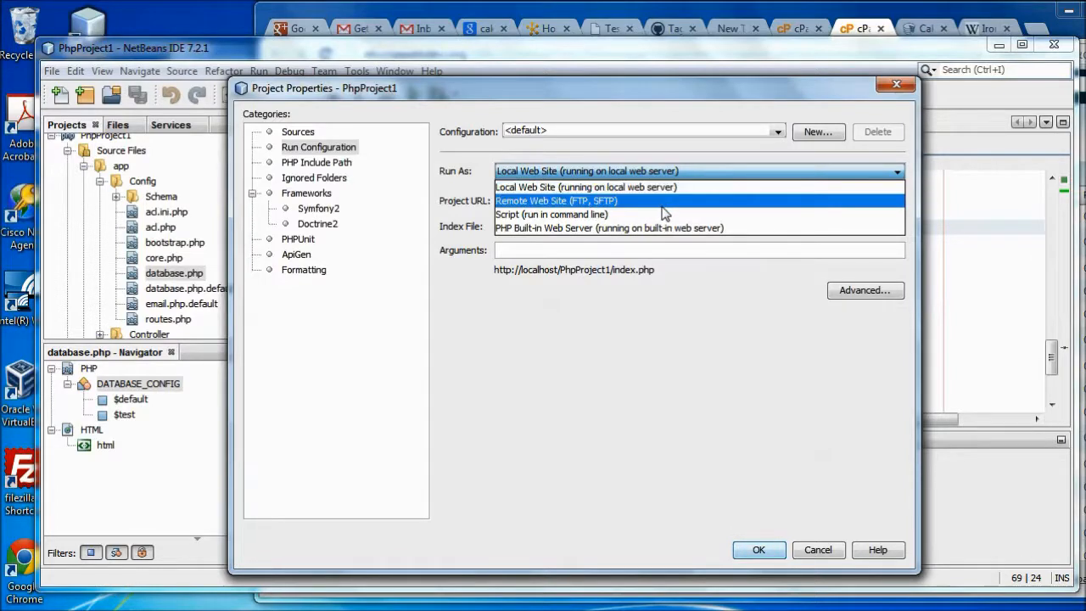
{"action": "left_click", "coordinate": [594, 201]}
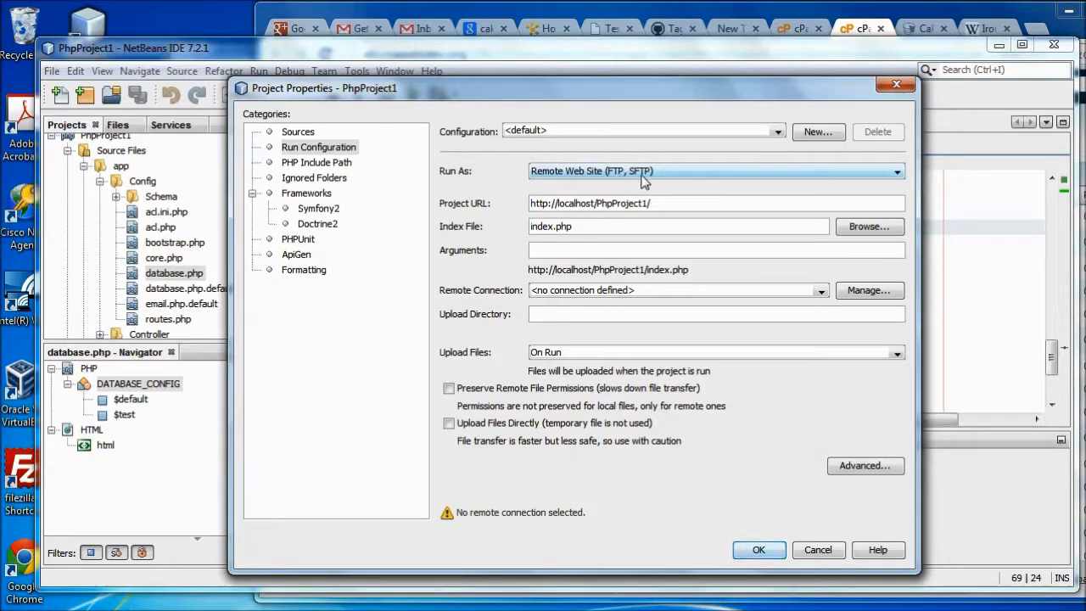
{"action": "double_click", "coordinate": [572, 204]}
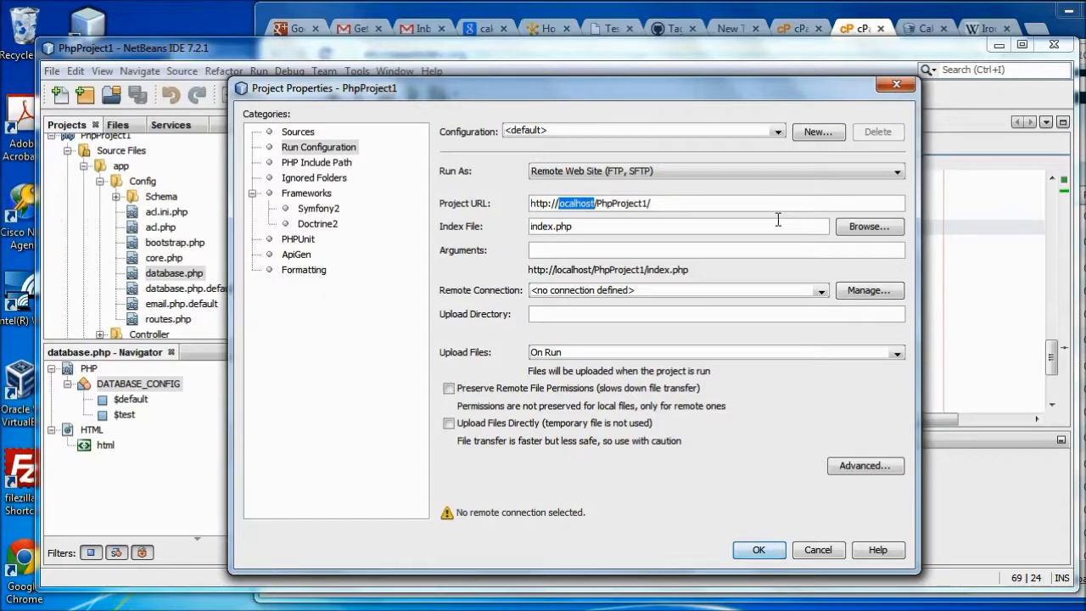
{"action": "type", "text": "eb"}
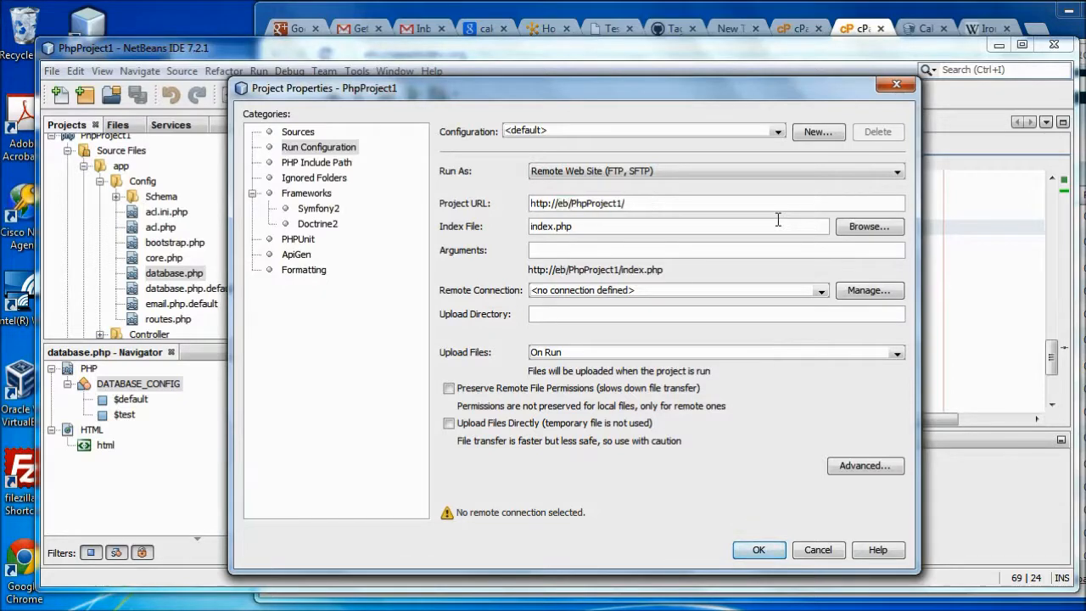
{"action": "type", "text": ".cnaweb"}
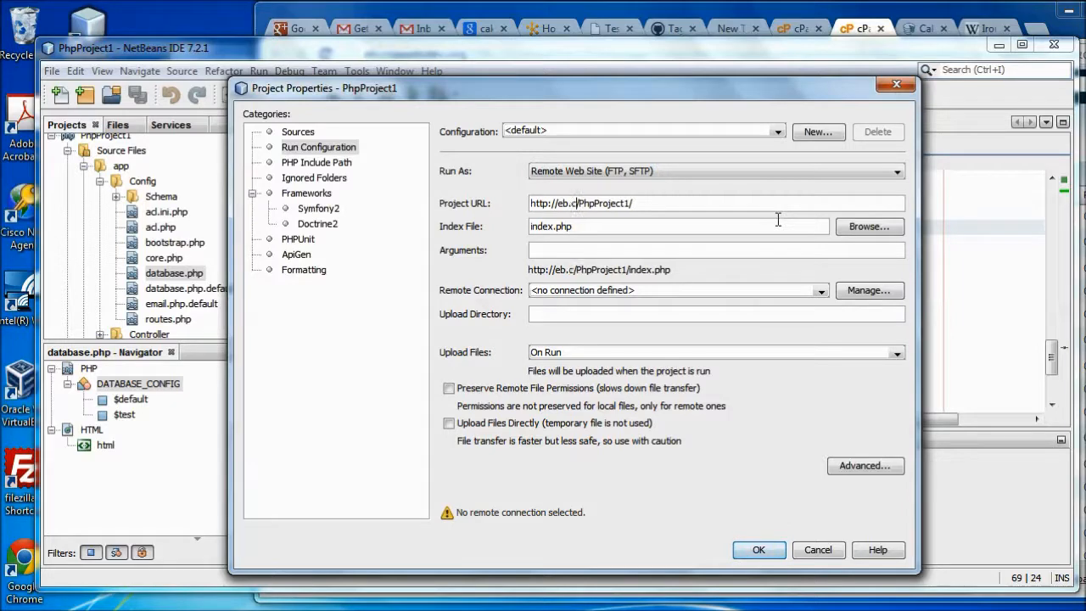
{"action": "type", "text": "dev.org"}
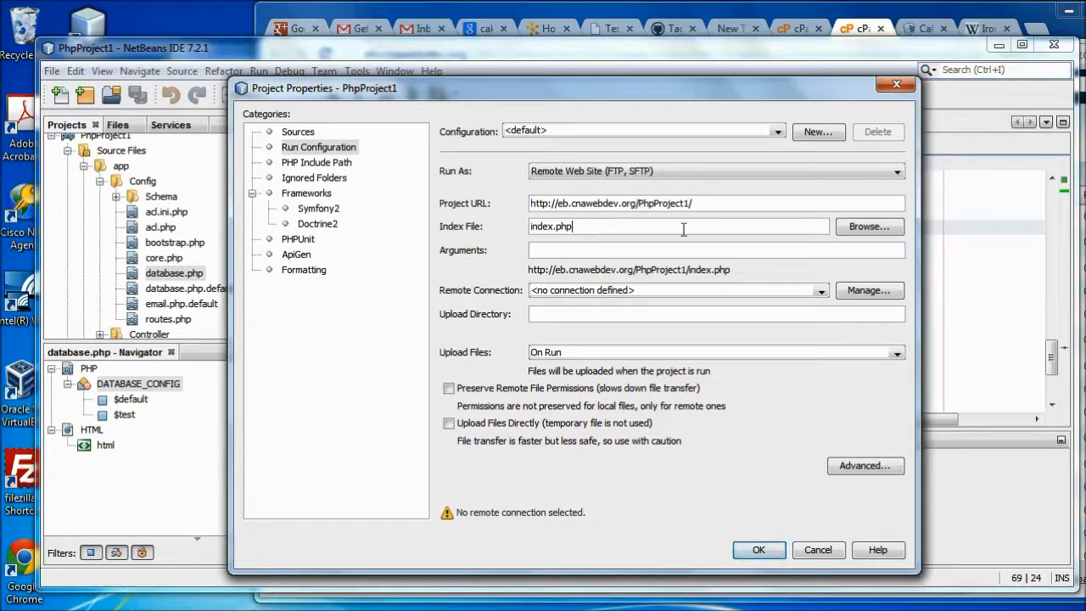
{"action": "left_click", "coordinate": [658, 228]}
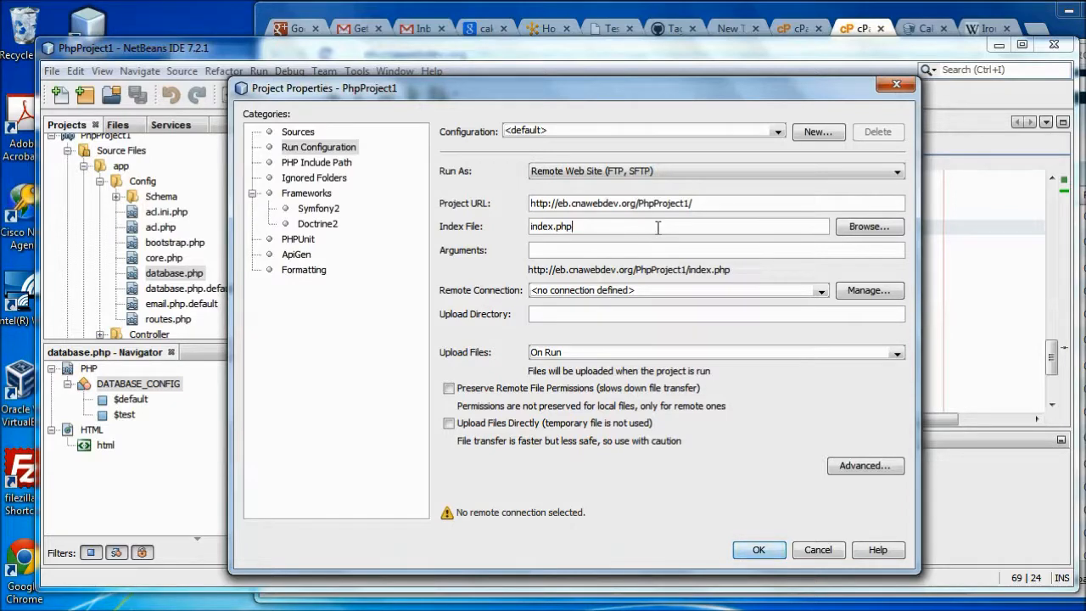
{"action": "left_click", "coordinate": [724, 292]}
Add a remote connection named eb.cnawebdev.org with SFTP as its connection type
{"action": "left_click", "coordinate": [724, 291]}
{"action": "left_click", "coordinate": [874, 297]}
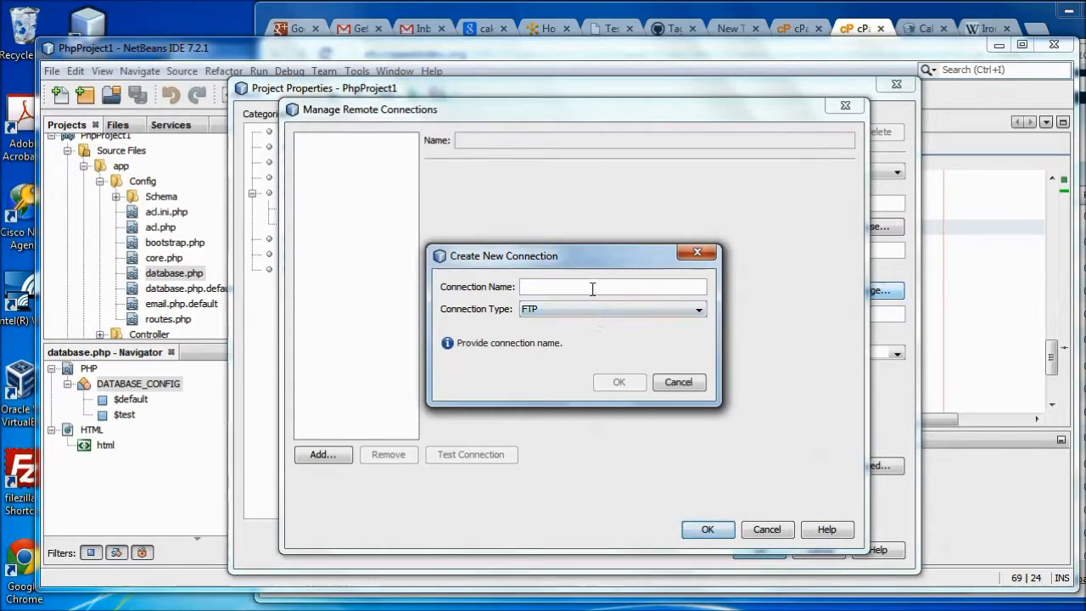
{"action": "type", "text": "e"}
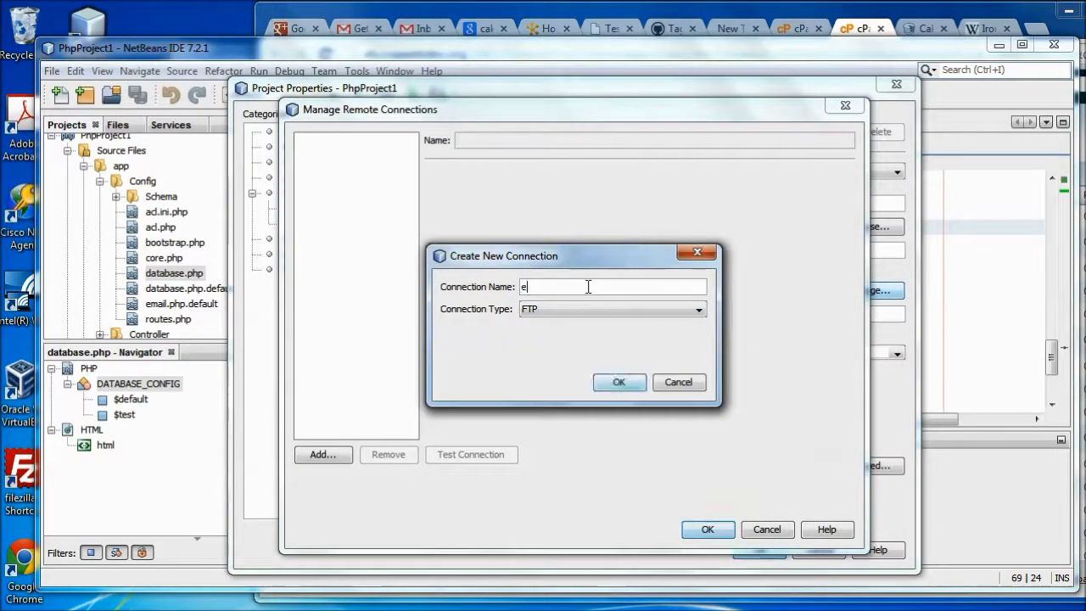
{"action": "type", "text": "b.cnaweb"}
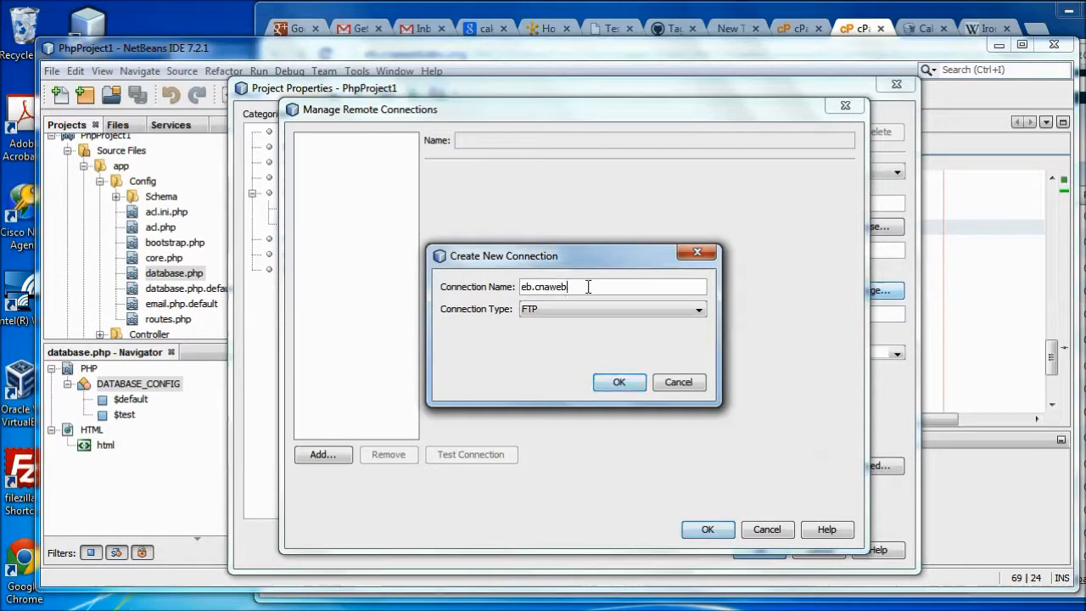
{"action": "type", "text": "dev.org"}
{"action": "left_click", "coordinate": [594, 312]}
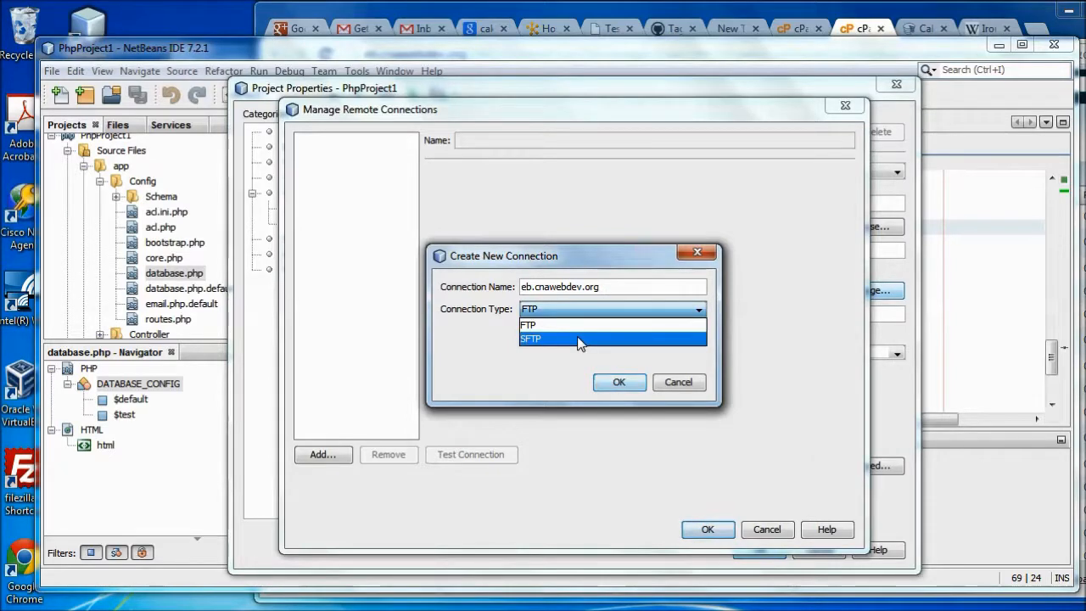
{"action": "left_click", "coordinate": [579, 341]}
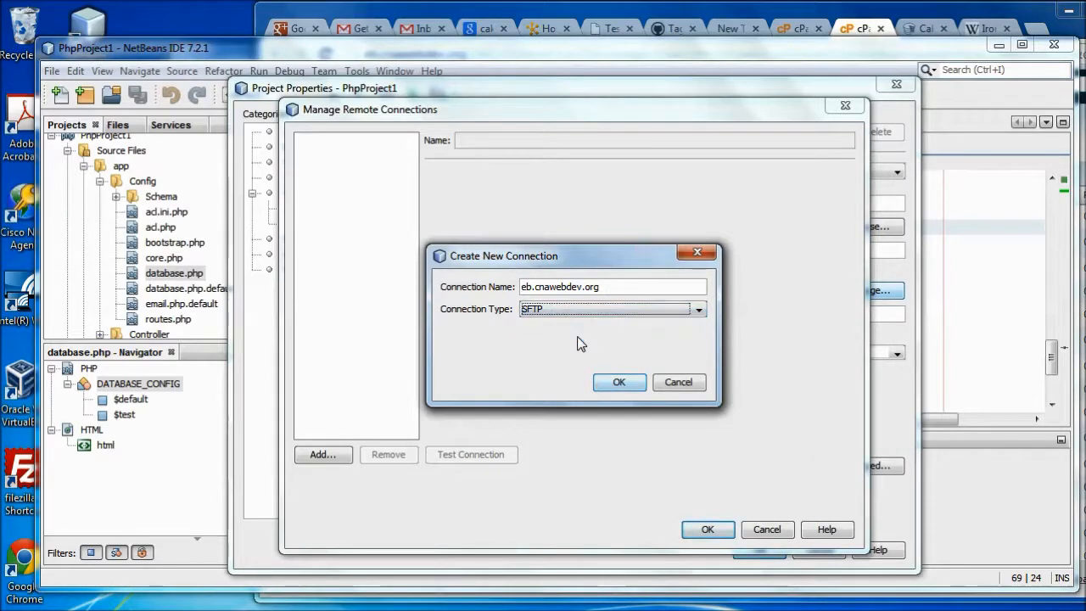
{"action": "left_click", "coordinate": [613, 386]}
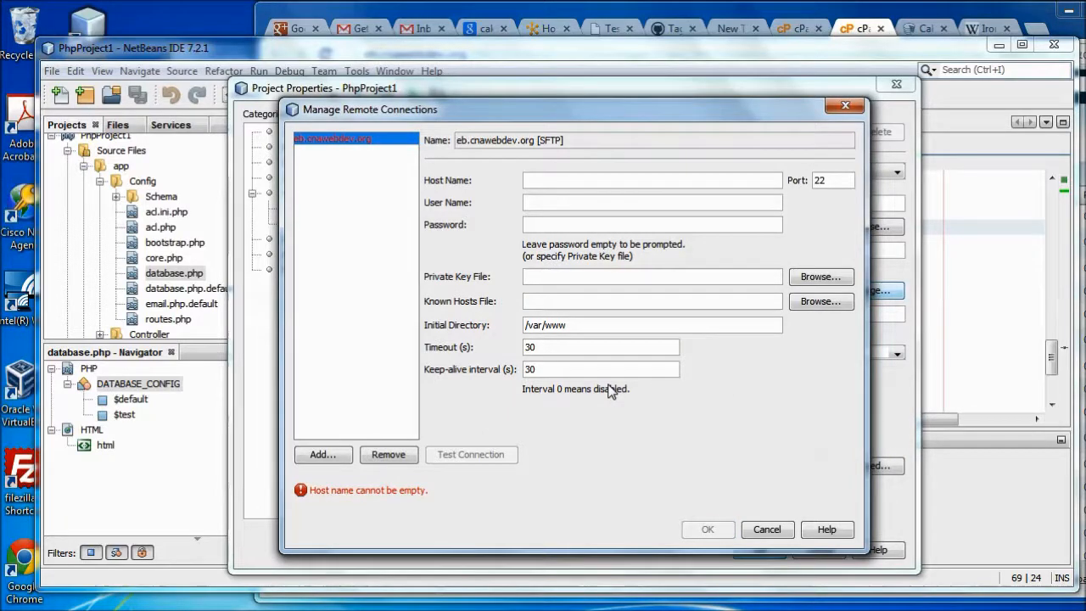
Enter eb.cnawebdev.org as the SFTP host name, then browse for a known hosts file
{"action": "type", "text": "eb.cnawebdev.org"}
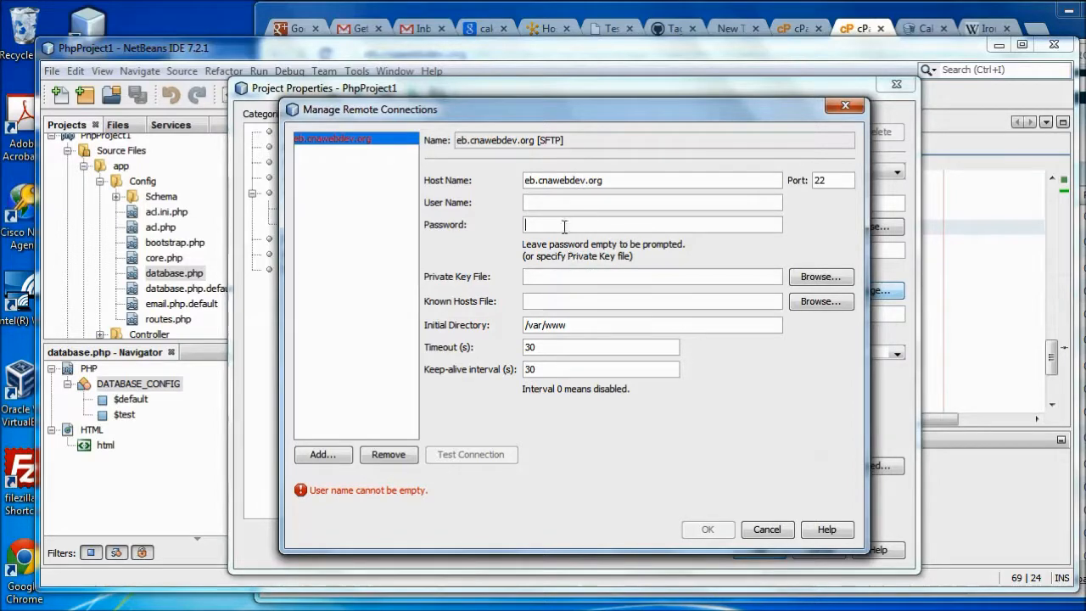
{"action": "left_click", "coordinate": [566, 279]}
{"action": "left_click", "coordinate": [819, 303]}
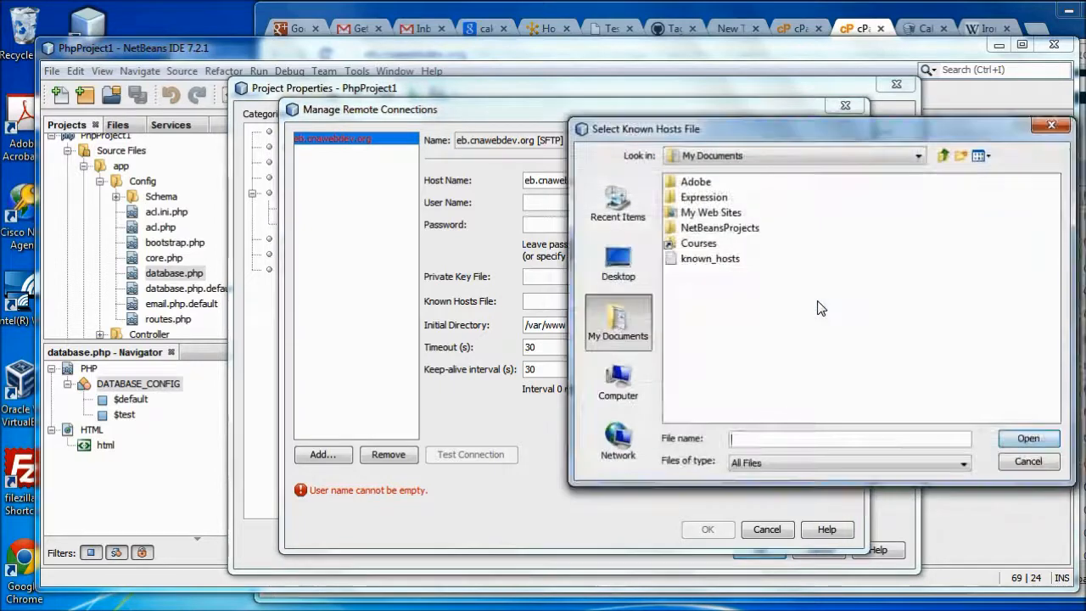
Choose the known_hosts file in My Documents as the connection's known hosts file
{"action": "left_click", "coordinate": [712, 260]}
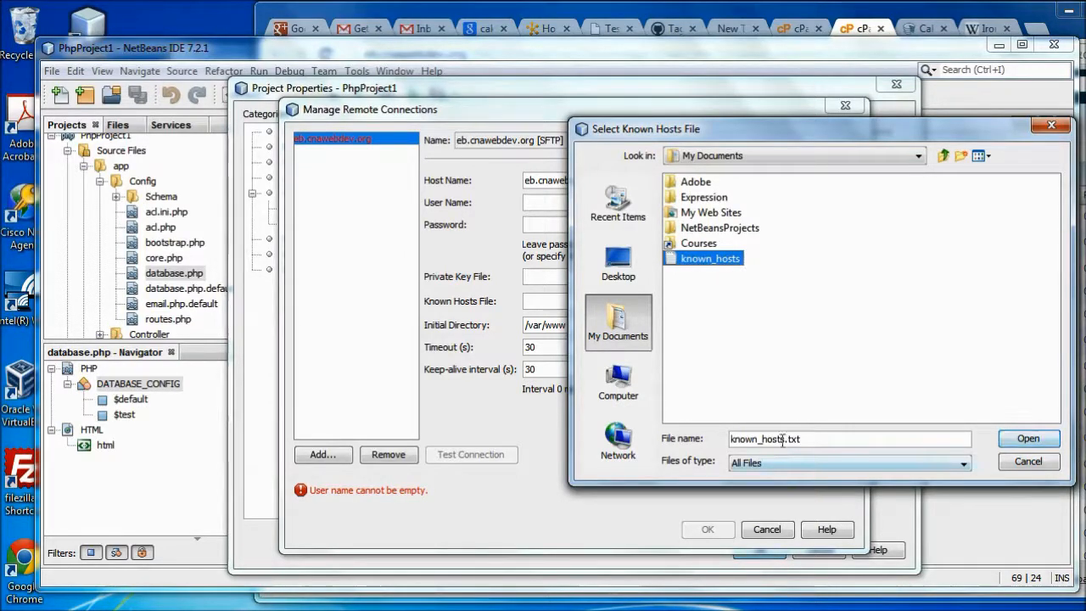
{"action": "left_click", "coordinate": [709, 260]}
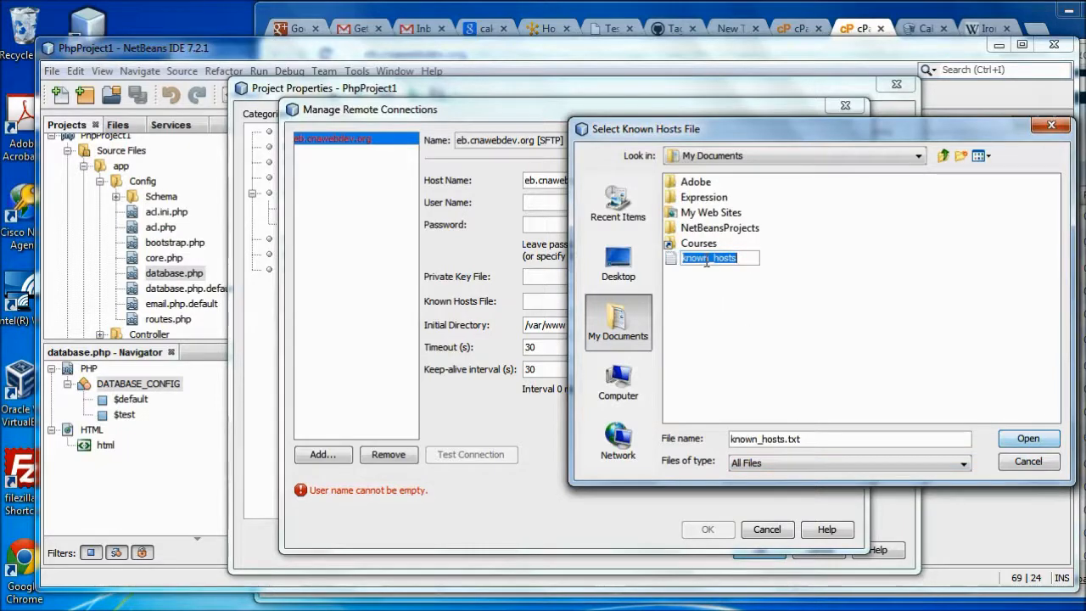
{"action": "left_click", "coordinate": [1027, 438]}
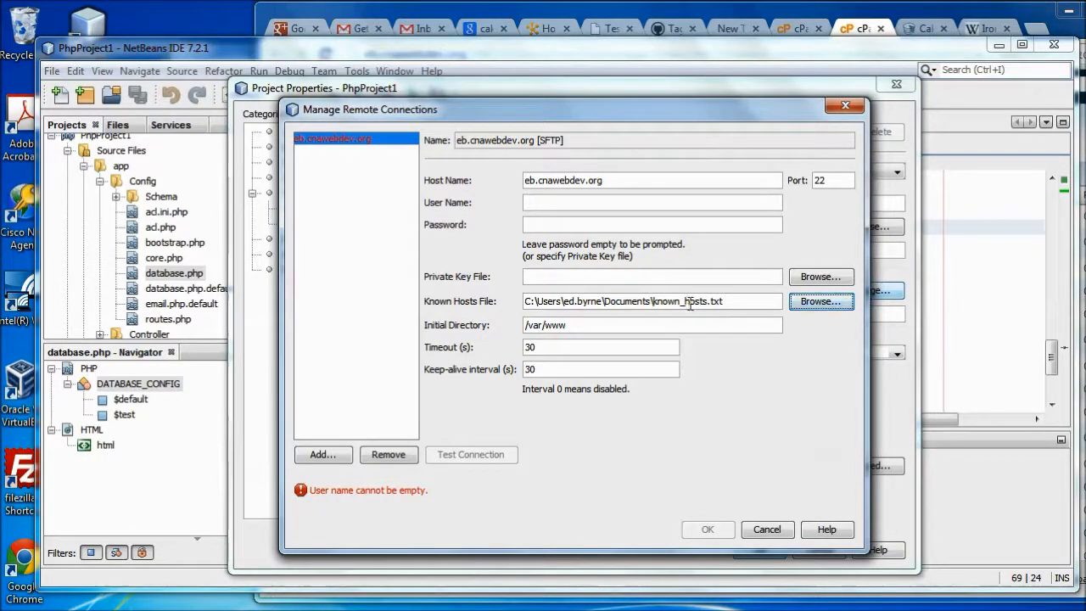
Enter the SFTP user name and account password, select the /var/www initial directory, and open cPanel File Manager
{"action": "left_click", "coordinate": [641, 202]}
{"action": "type", "text": "eb"}
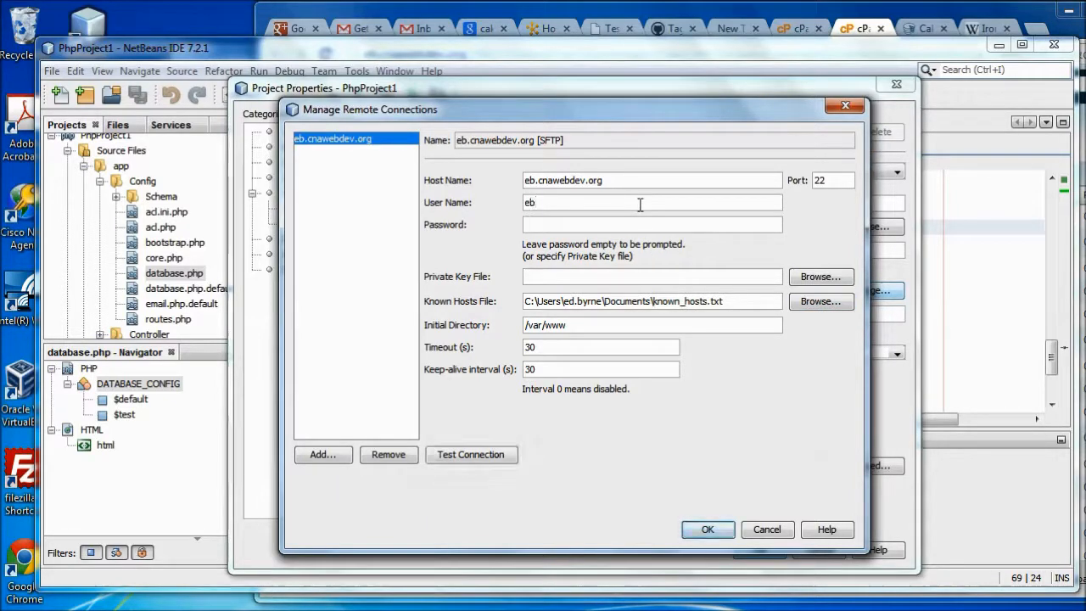
{"action": "type", "text": "cnaweb"}
{"action": "key", "text": "Tab"}
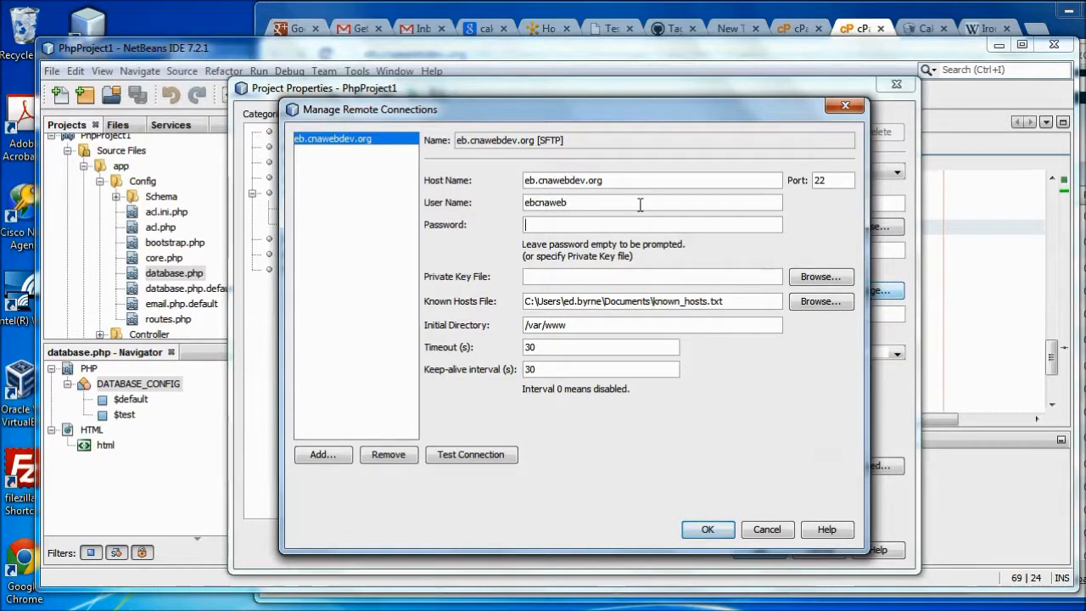
{"action": "type", "text": "aaaaaaaa"}
{"action": "left_click_drag", "start_coordinate": [589, 330], "coordinate": [517, 326]}
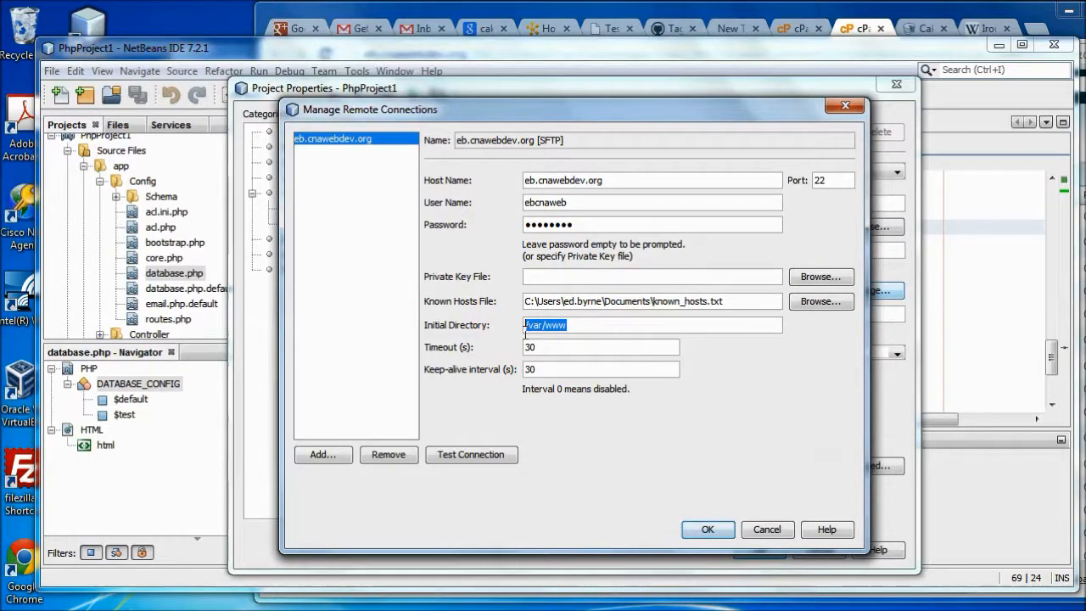
{"action": "left_click", "coordinate": [855, 30]}
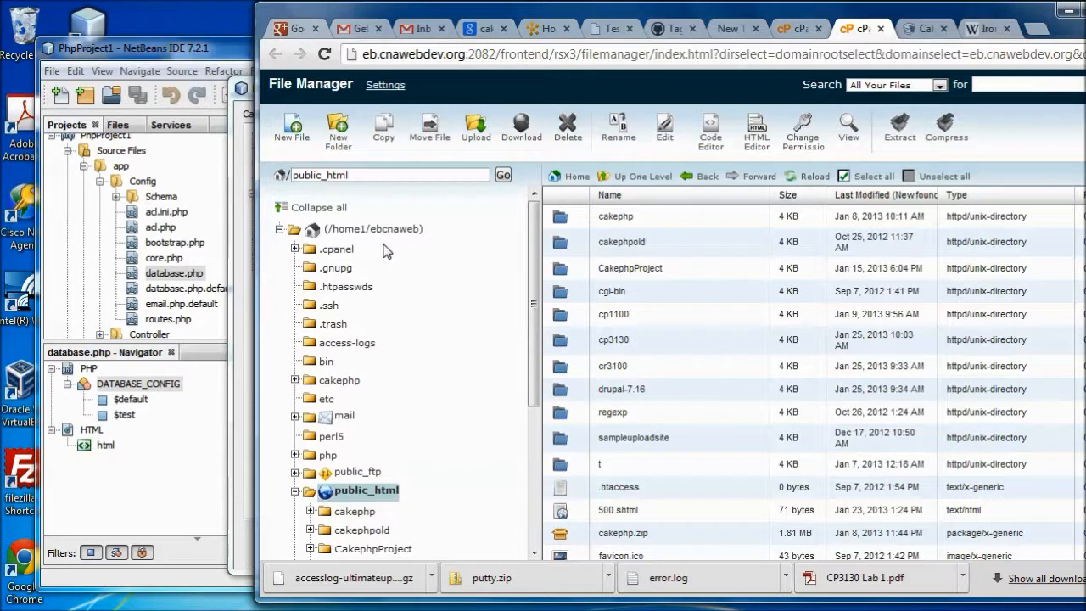
Return from cPanel File Manager to NetBeans' Manage Remote Connections dialog
{"action": "key", "text": "alt+Tab"}
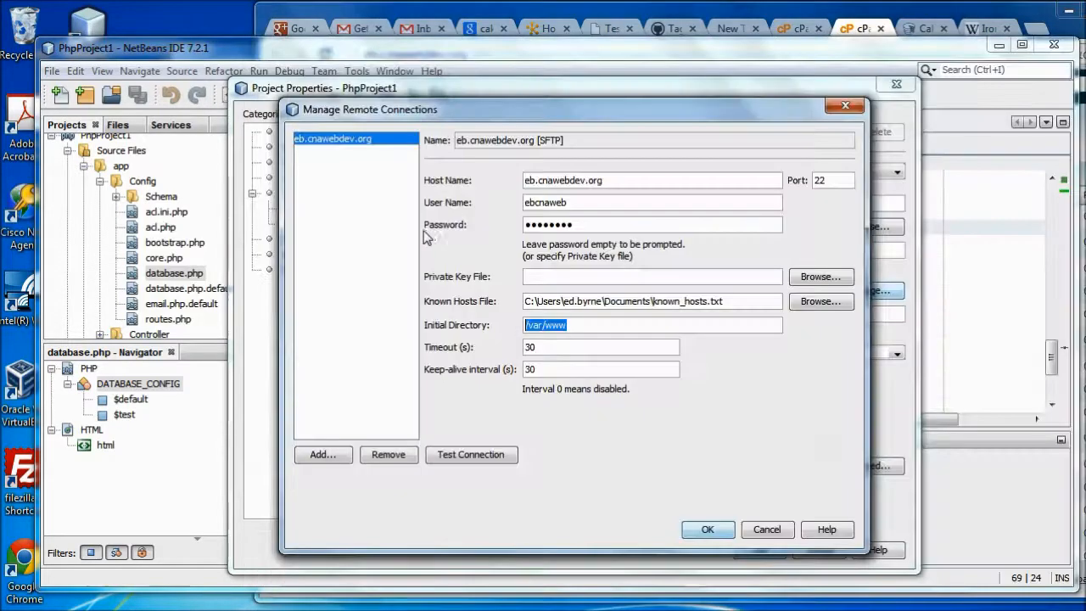
Set the initial directory to the account's public_html folder under /home1 and test the connection successfully
{"action": "type", "text": "/h"}
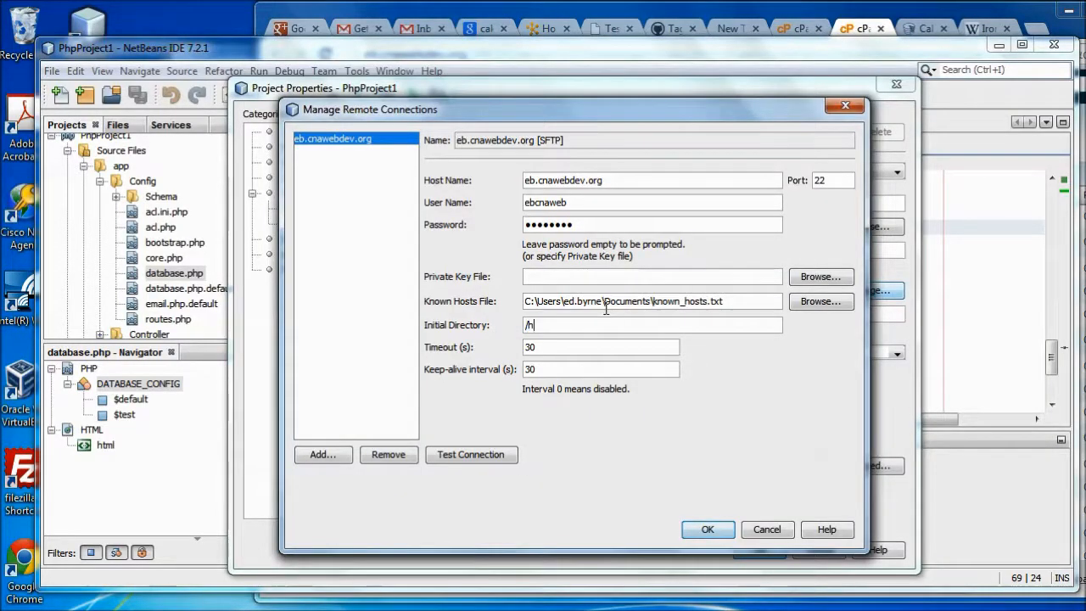
{"action": "type", "text": "ome1/cnawebcnaweb"}
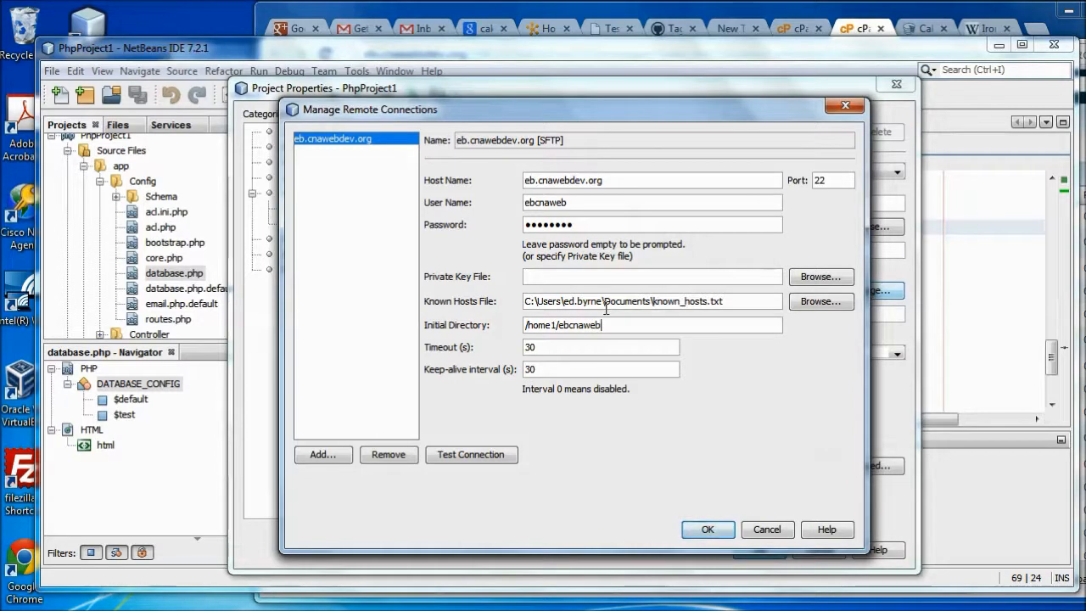
{"action": "type", "text": "/public_html/"}
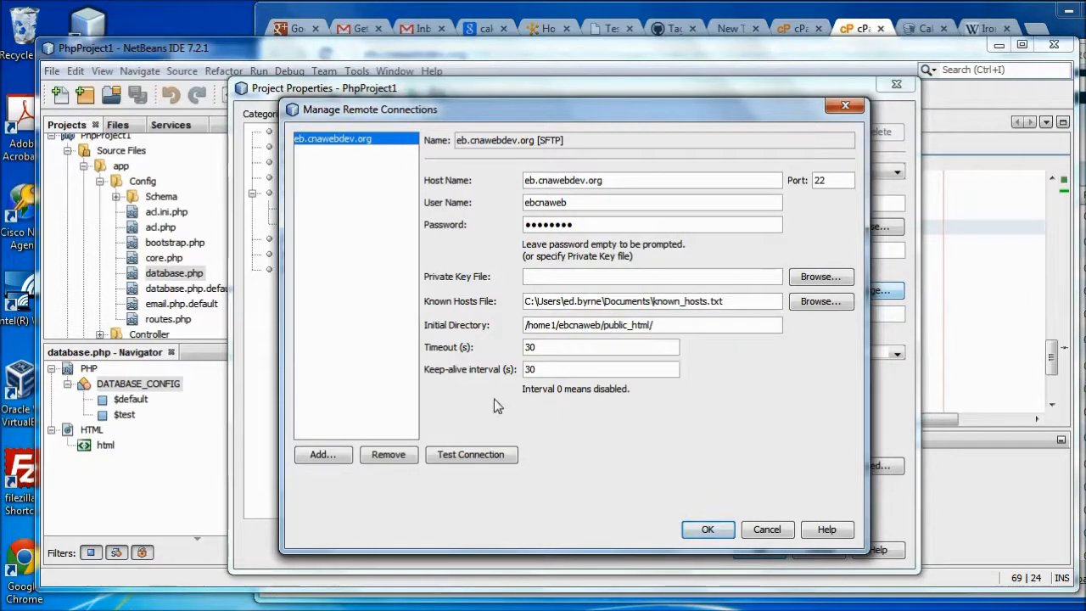
{"action": "left_click", "coordinate": [457, 457]}
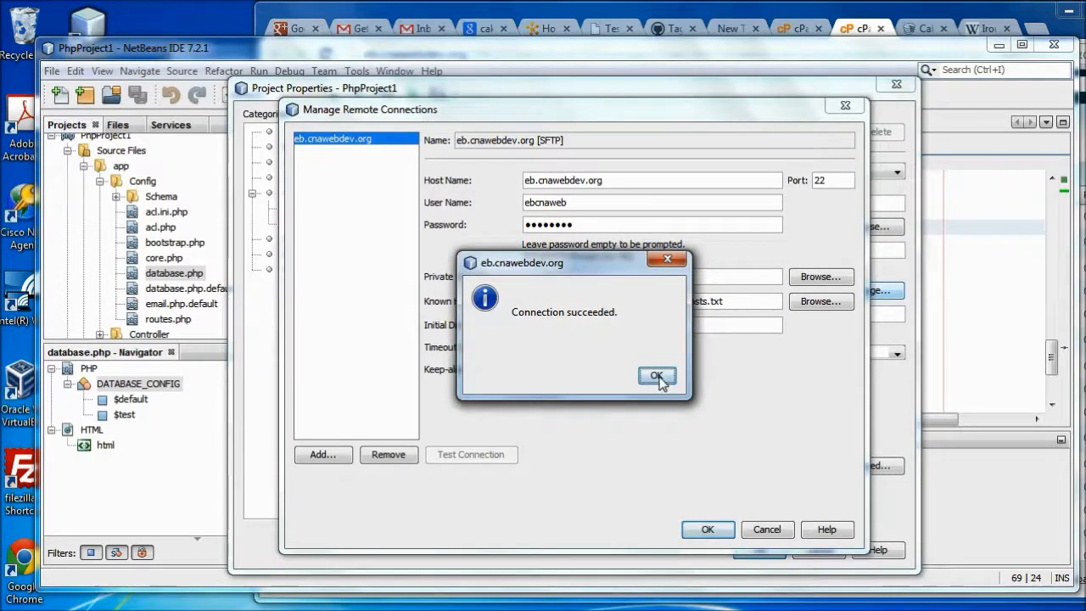
{"action": "left_click", "coordinate": [656, 376]}
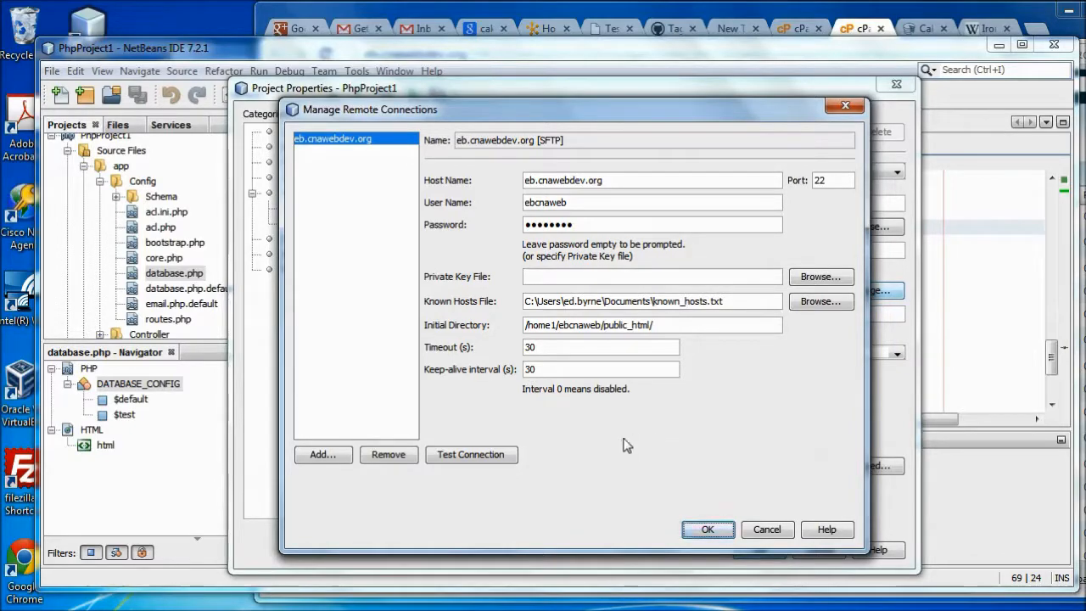
{"action": "mouse_move", "coordinate": [202, 598]}
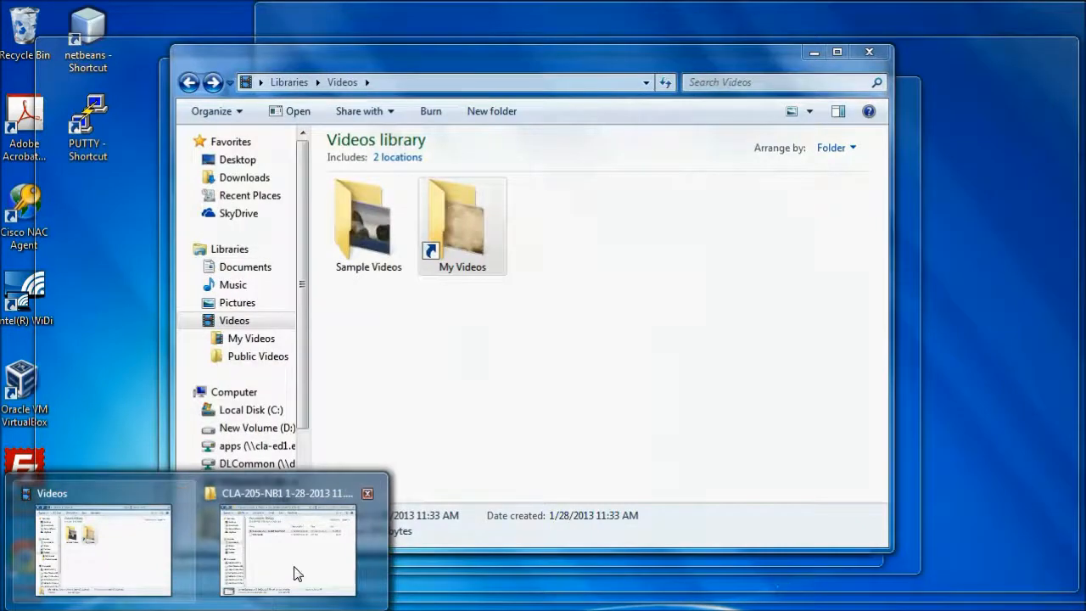
Open the known_hosts file from the Documents library in Notepad
{"action": "left_click", "coordinate": [297, 574]}
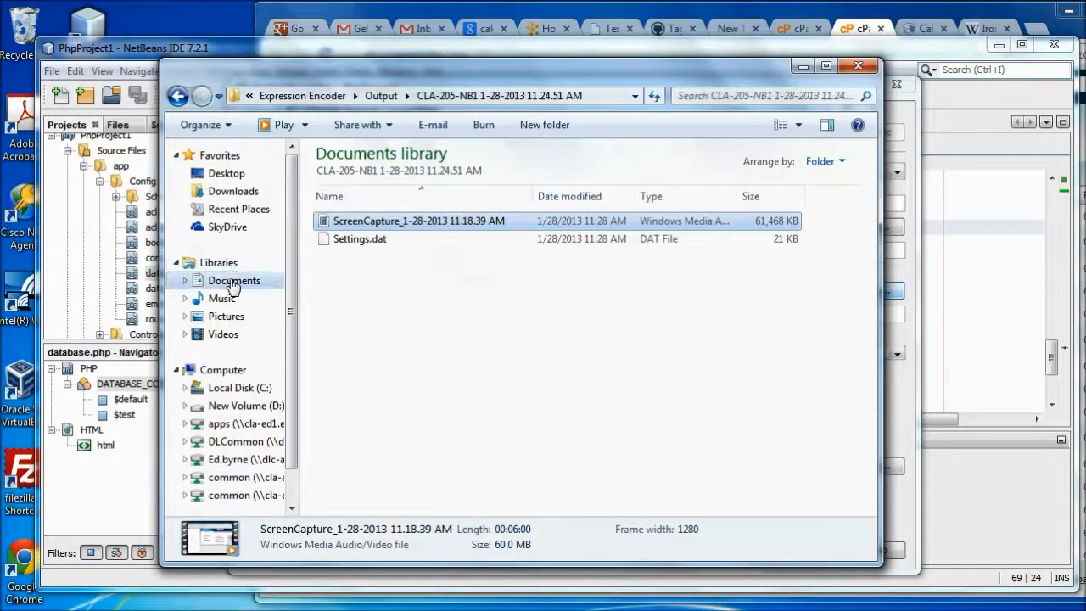
{"action": "left_click", "coordinate": [233, 285]}
{"action": "left_click", "coordinate": [363, 280]}
{"action": "left_click", "coordinate": [365, 350]}
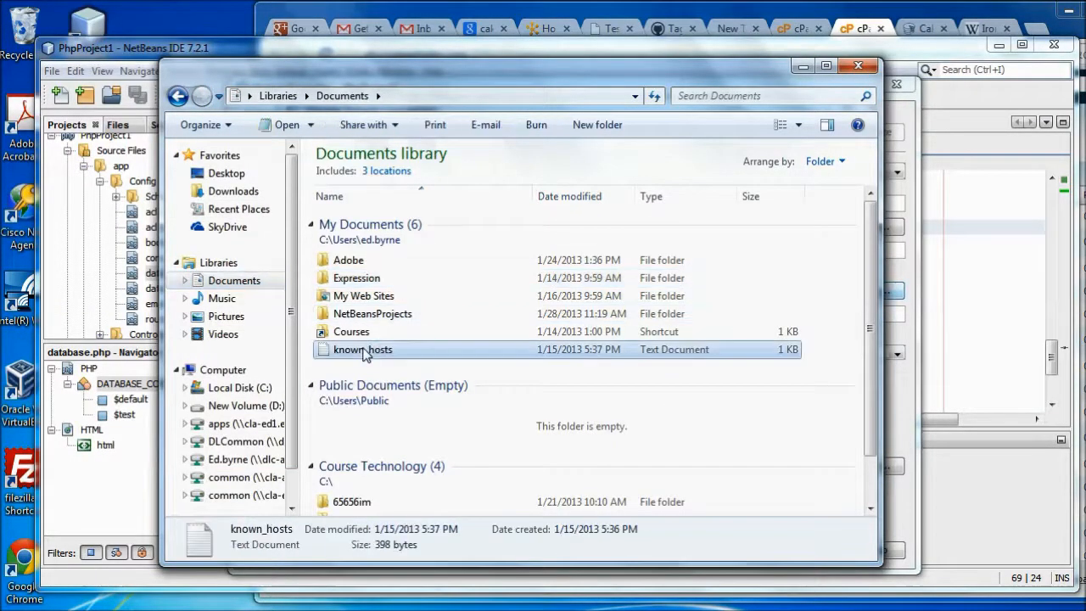
{"action": "double_click", "coordinate": [364, 351]}
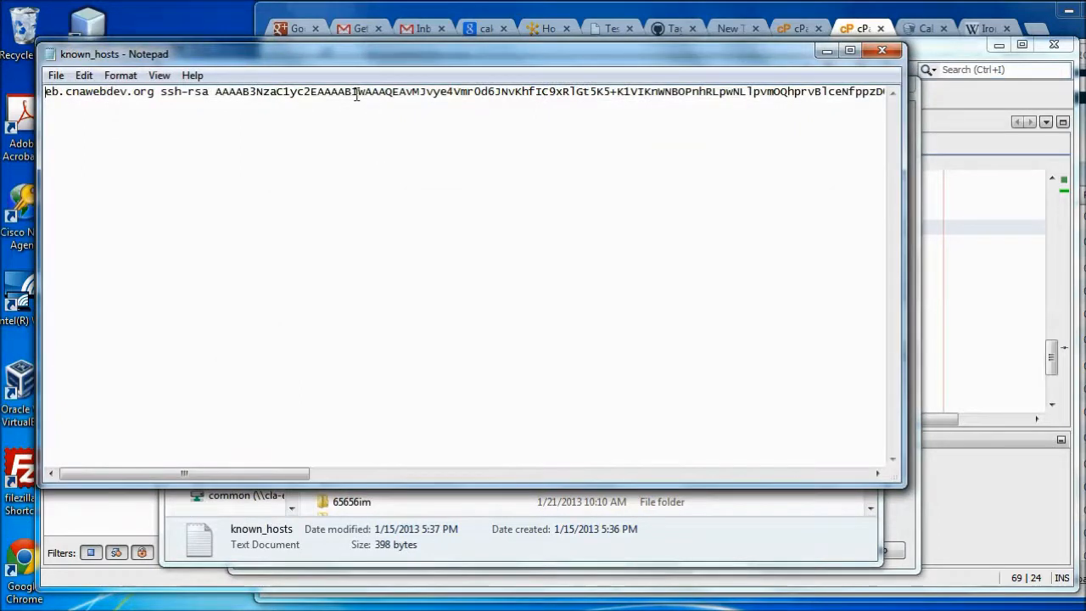
Delete the old ssh-rsa host key from known_hosts, save the empty file, and close Notepad
{"action": "key", "text": "ctrl+a"}
{"action": "key", "text": "Delete"}
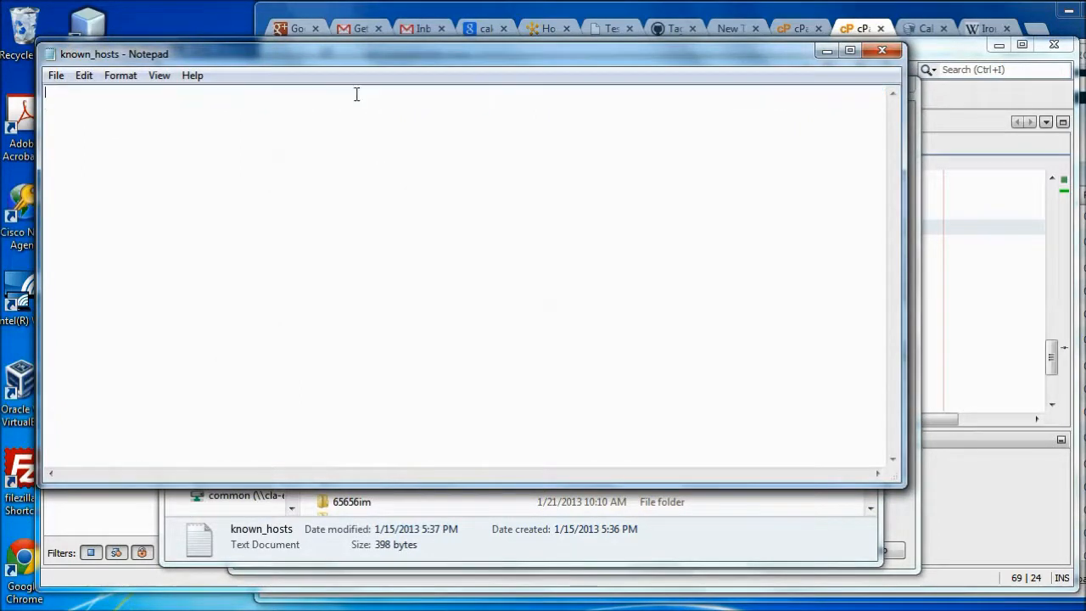
{"action": "left_click", "coordinate": [55, 76]}
{"action": "left_click", "coordinate": [78, 133]}
{"action": "left_click", "coordinate": [883, 50]}
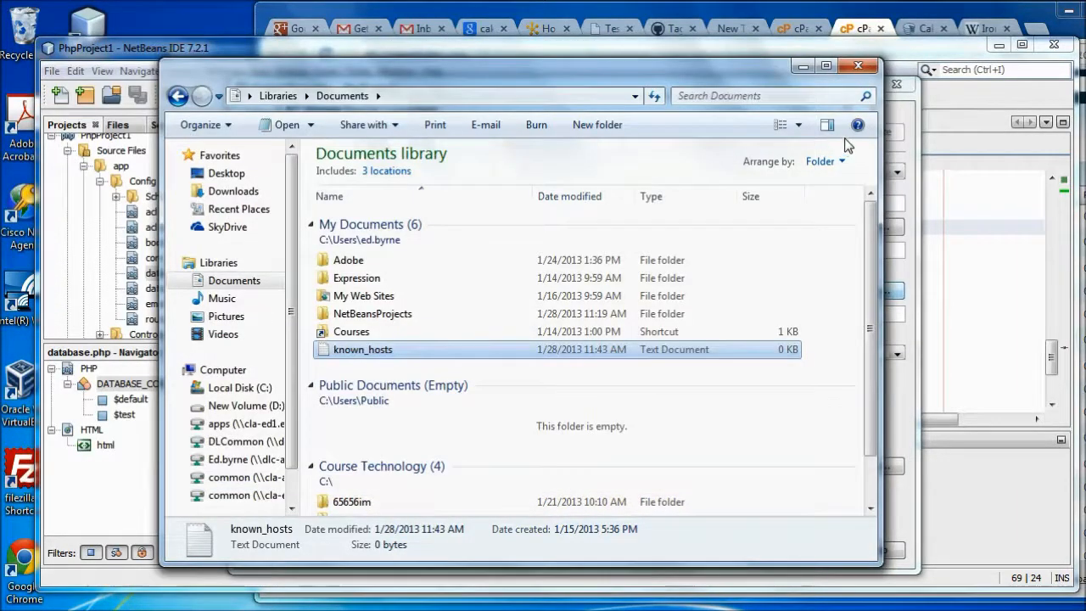
Retest the SFTP connection, accept the server's RSA host key, and save the connection settings
{"action": "left_click", "coordinate": [924, 143]}
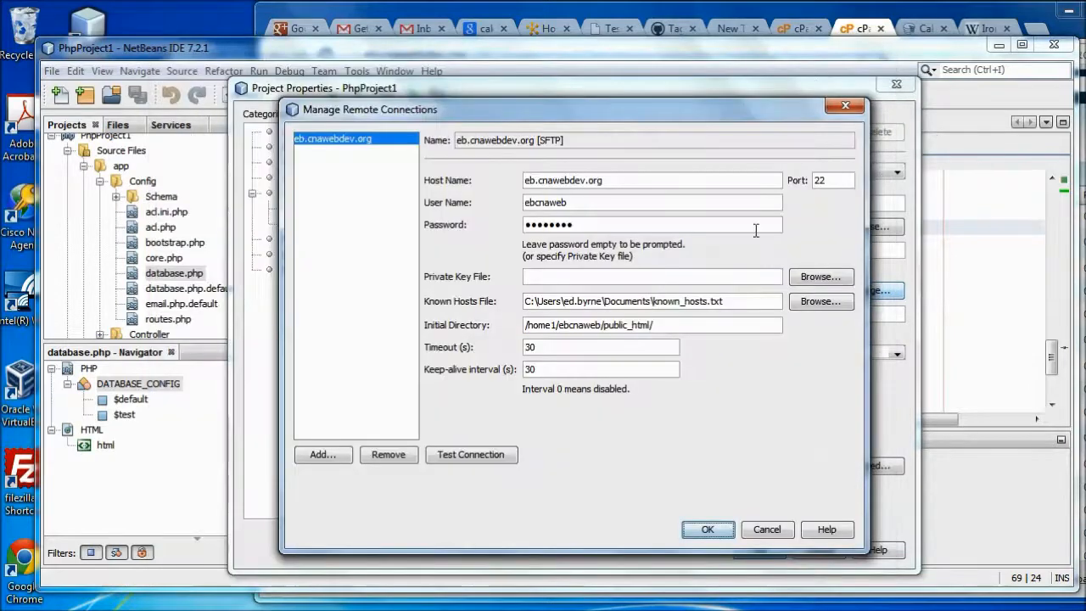
{"action": "left_click", "coordinate": [484, 459]}
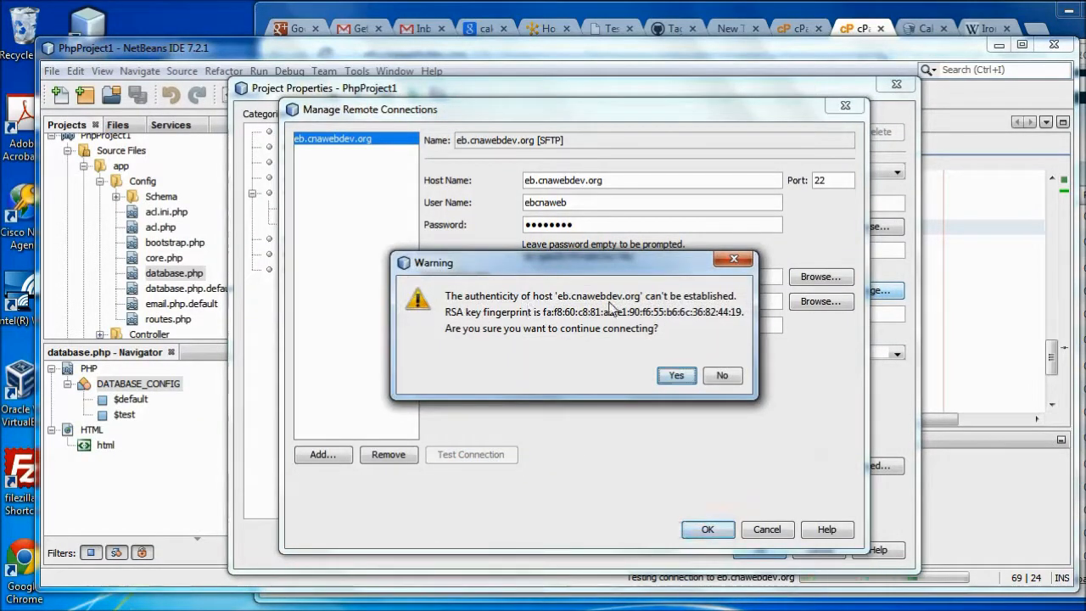
{"action": "left_click", "coordinate": [677, 376]}
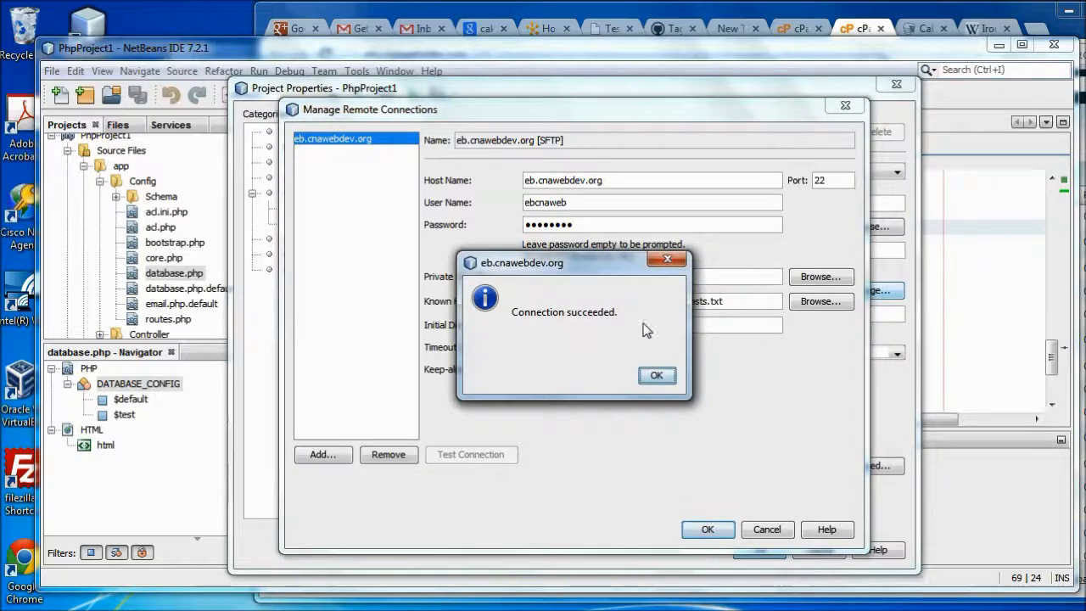
{"action": "left_click", "coordinate": [658, 376]}
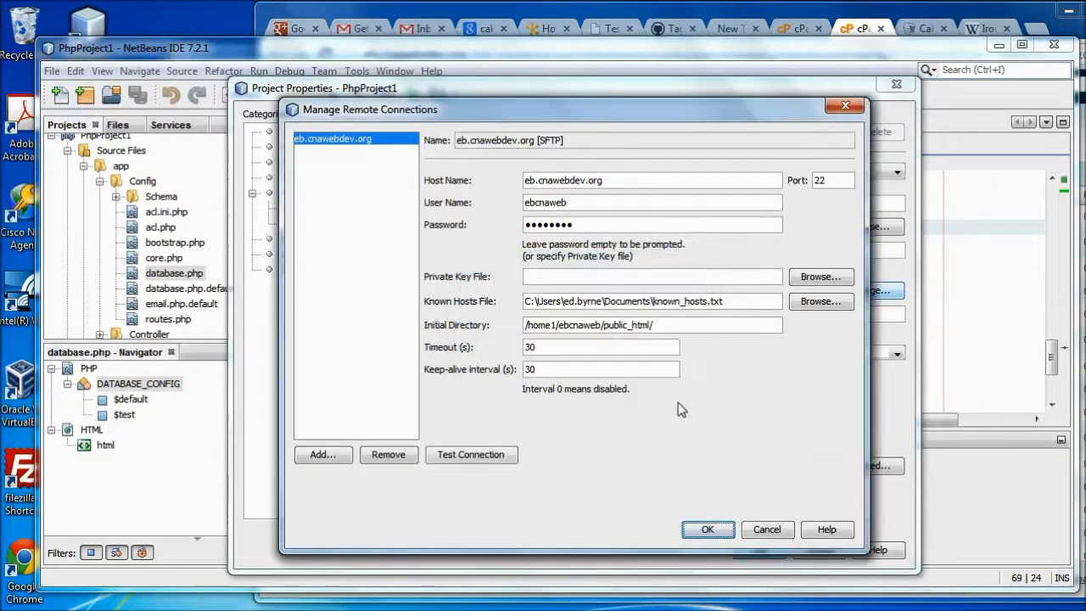
{"action": "left_click", "coordinate": [707, 529]}
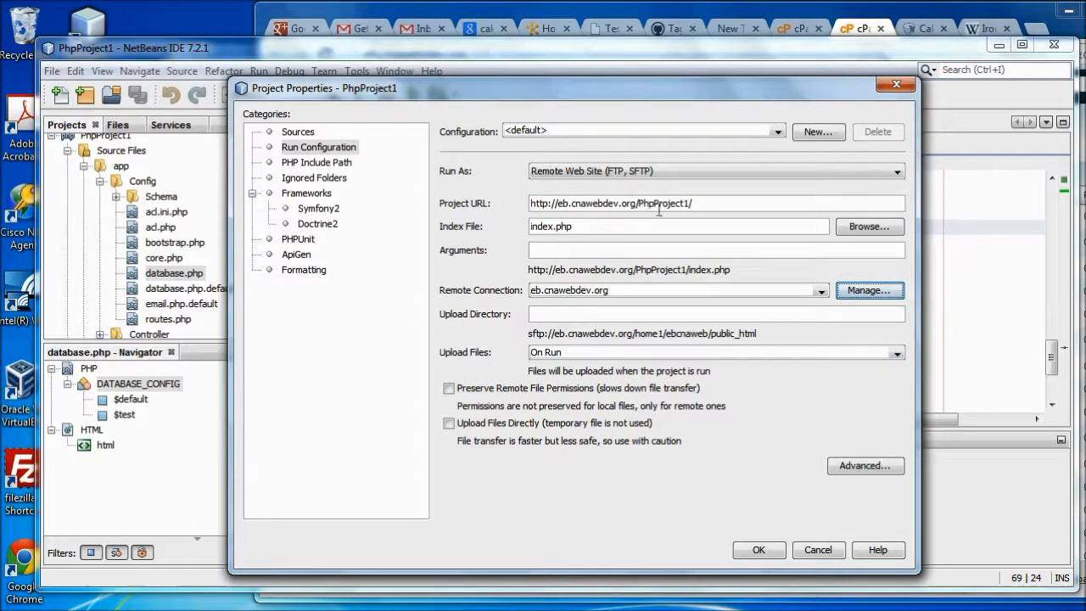
Set the run configuration's Upload Directory to /PhpProject1/ and save the project properties
{"action": "left_click", "coordinate": [591, 314]}
{"action": "left_click_drag", "start_coordinate": [638, 203], "coordinate": [693, 205]}
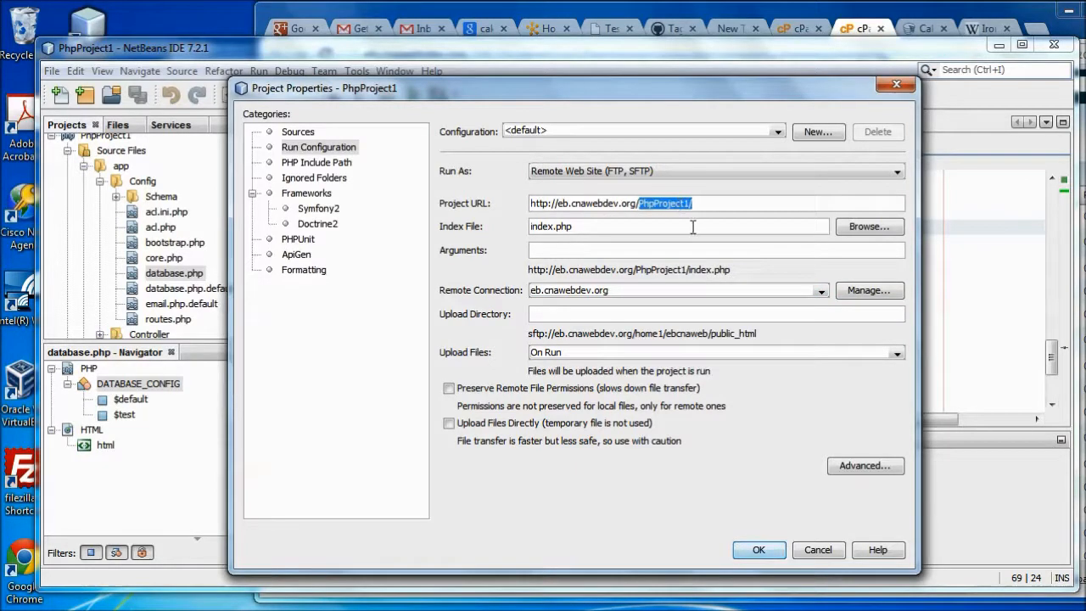
{"action": "left_click", "coordinate": [559, 311]}
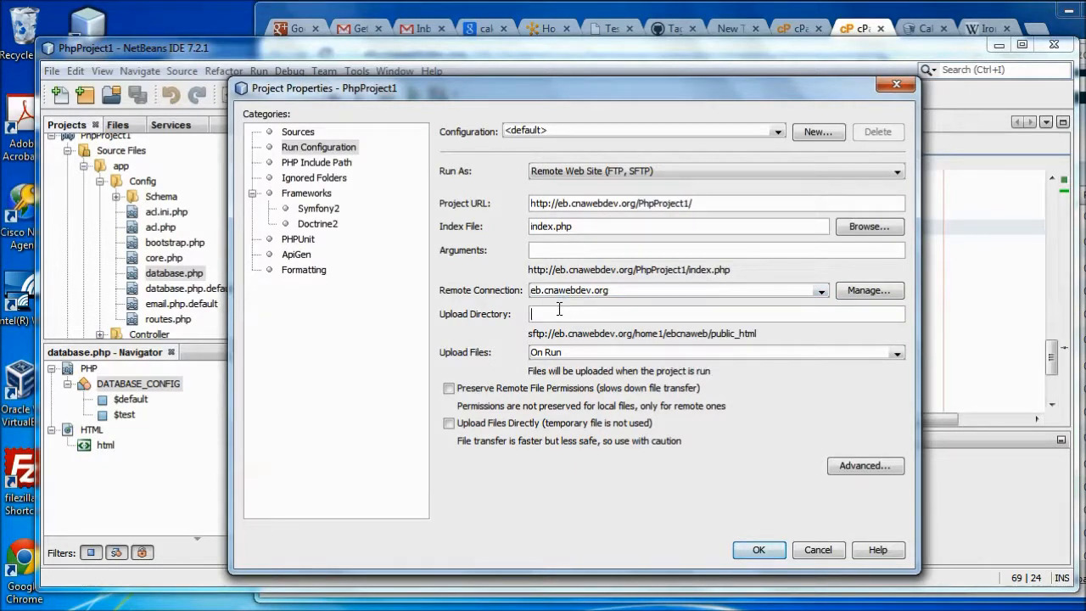
{"action": "type", "text": "/Ph"}
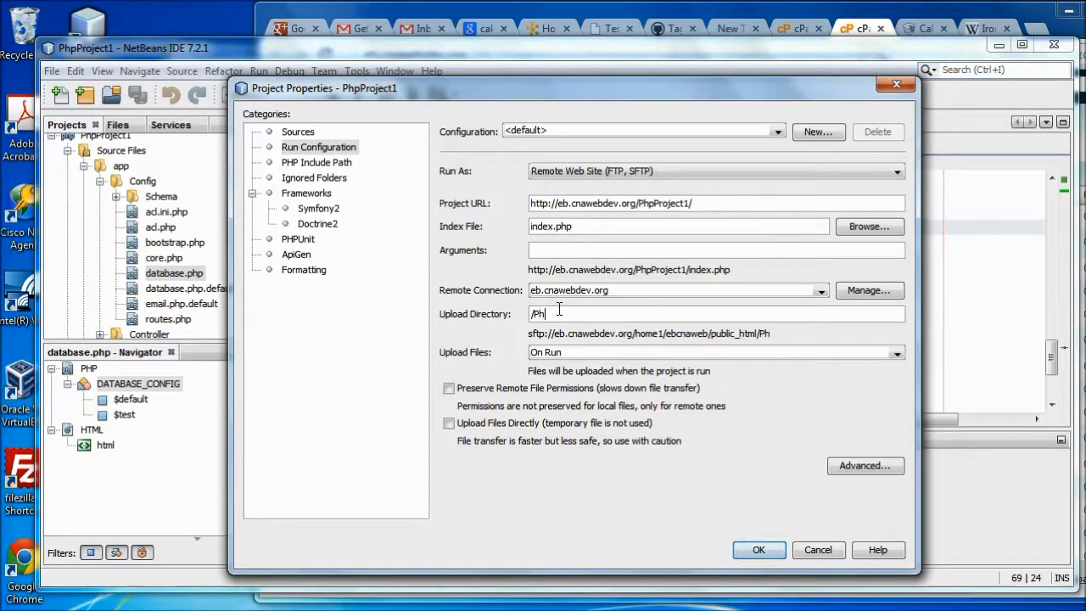
{"action": "type", "text": "pProject1/"}
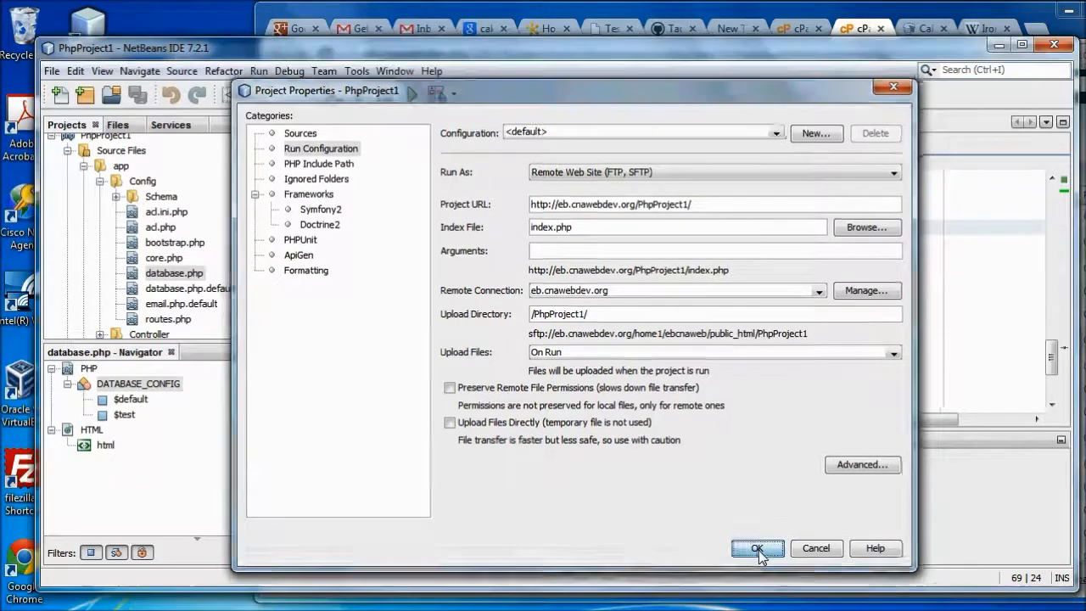
{"action": "left_click", "coordinate": [760, 551]}
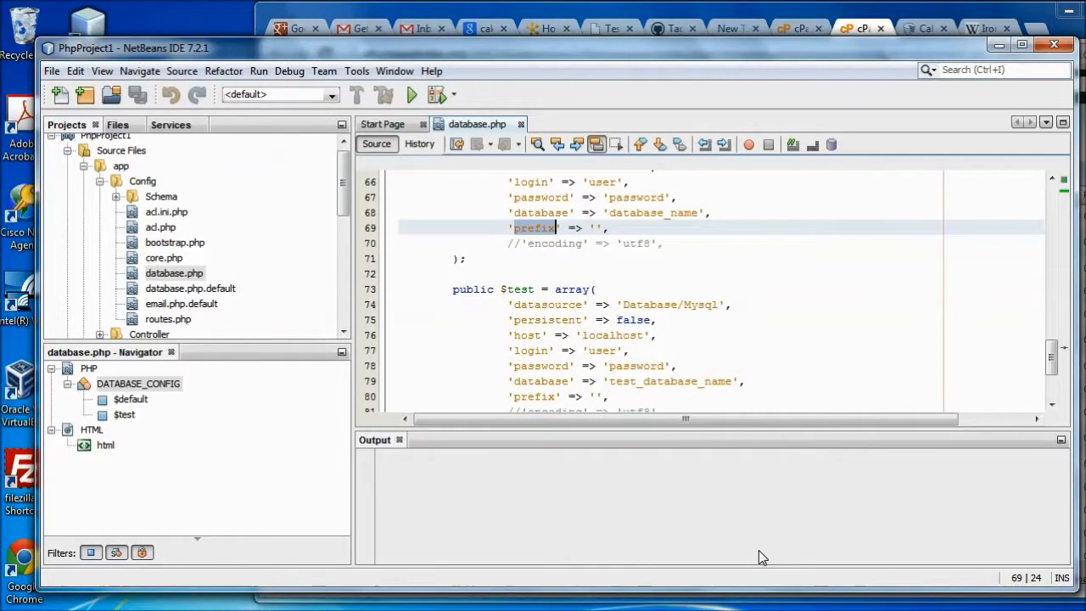
Run the project and upload all 1,412 PhpProject1 files to the server over SFTP
{"action": "left_click", "coordinate": [411, 97]}
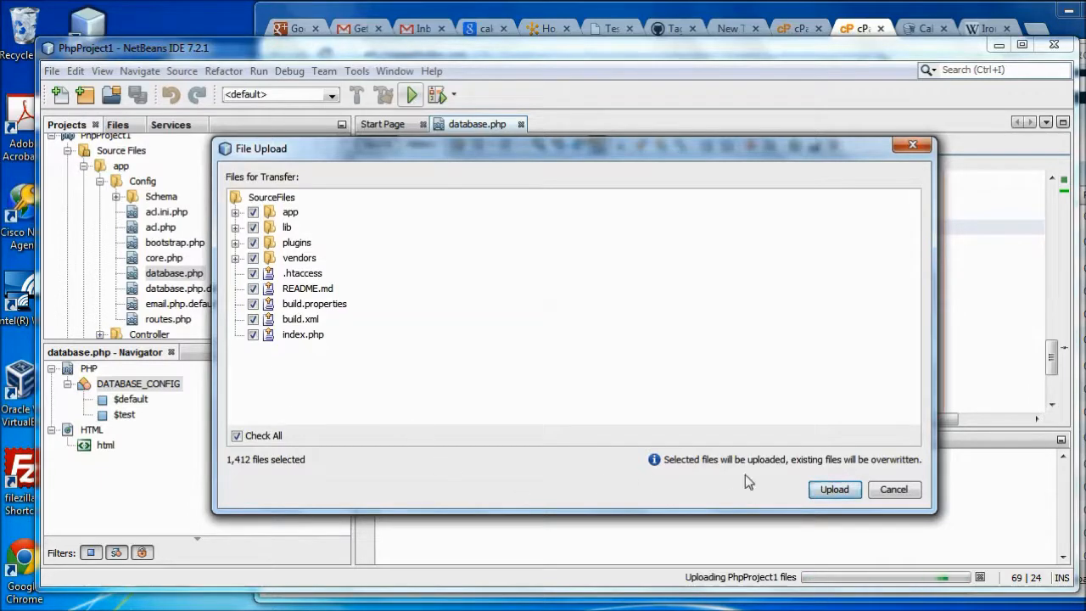
{"action": "left_click", "coordinate": [833, 490]}
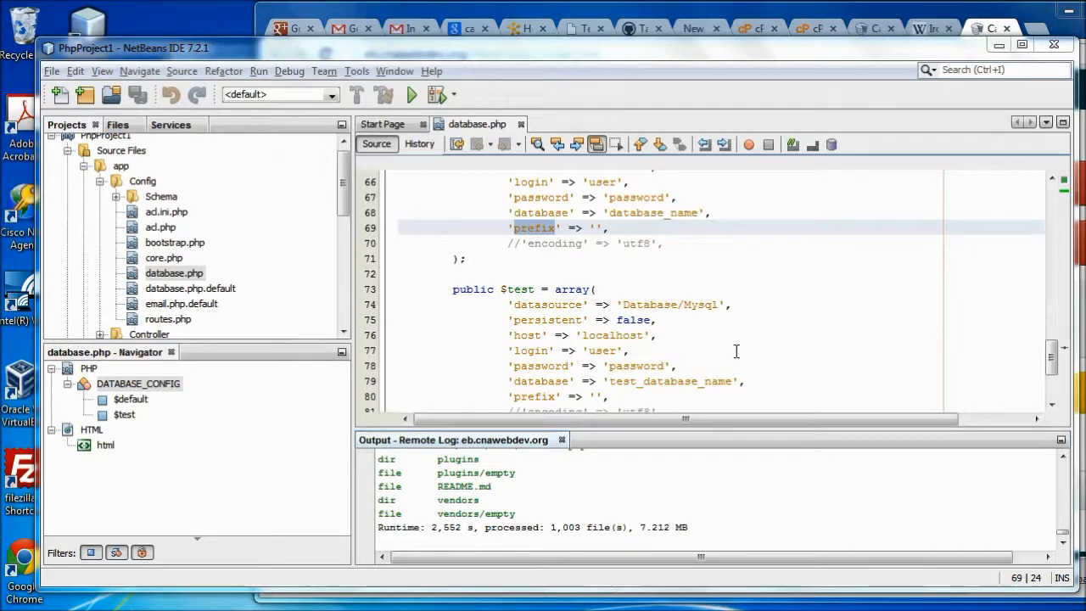
Run the project remotely without uploading files, opening PhpProject1/index.php in Chrome
{"action": "left_click", "coordinate": [411, 96]}
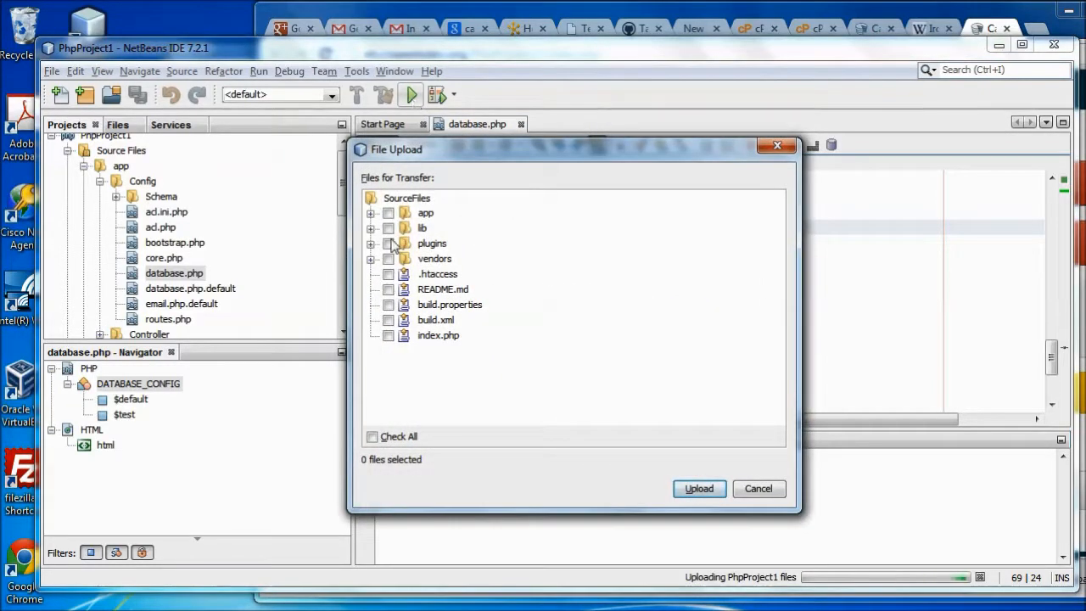
{"action": "left_click", "coordinate": [701, 490]}
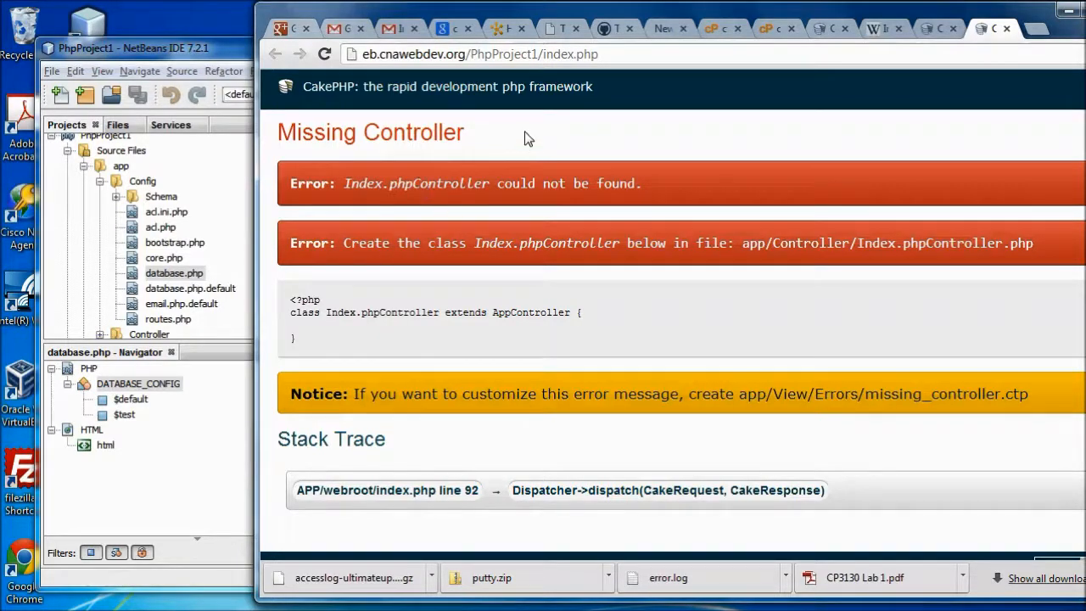
Remove index.php from the address and load the PhpProject1/ root in Chrome
{"action": "left_click", "coordinate": [543, 53]}
{"action": "left_click", "coordinate": [543, 54]}
{"action": "left_click_drag", "start_coordinate": [546, 53], "coordinate": [618, 53]}
{"action": "type", "text": "index.php"}
{"action": "key", "text": "BackSpace"}
{"action": "key", "text": "BackSpace"}
{"action": "key", "text": "BackSpace"}
{"action": "key", "text": "BackSpace"}
{"action": "key", "text": "BackSpace"}
{"action": "key", "text": "BackSpace"}
{"action": "key", "text": "BackSpace"}
{"action": "key", "text": "BackSpace"}
{"action": "key", "text": "BackSpace"}
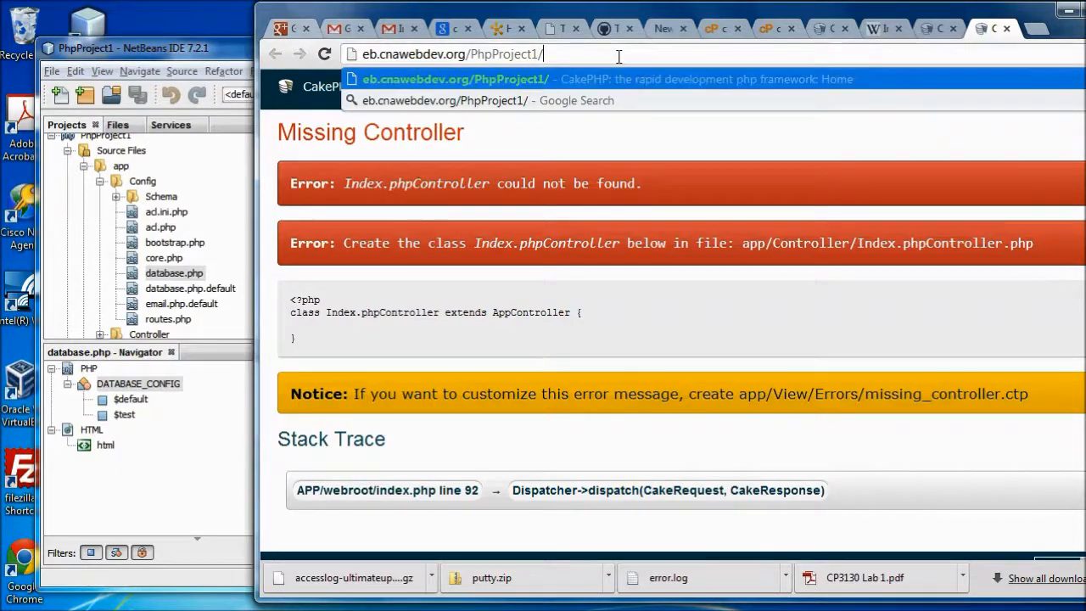
{"action": "key", "text": "Return"}
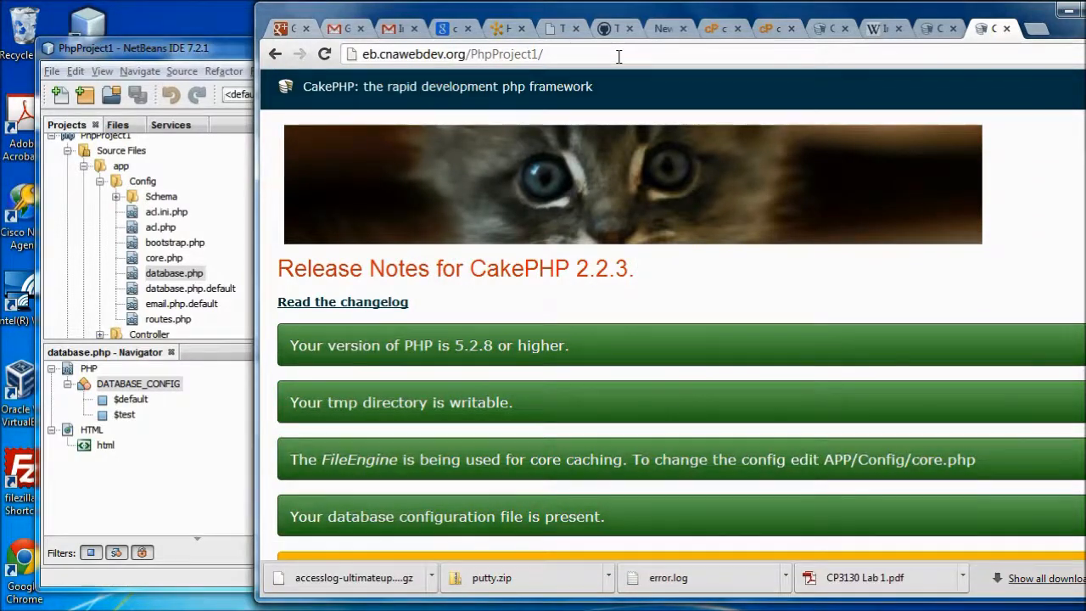
Scroll through the CakePHP 2.2.3 home page and its Mysql connection notice
{"action": "scroll", "coordinate": [592, 269], "scroll_direction": "down", "scroll_amount": 6}
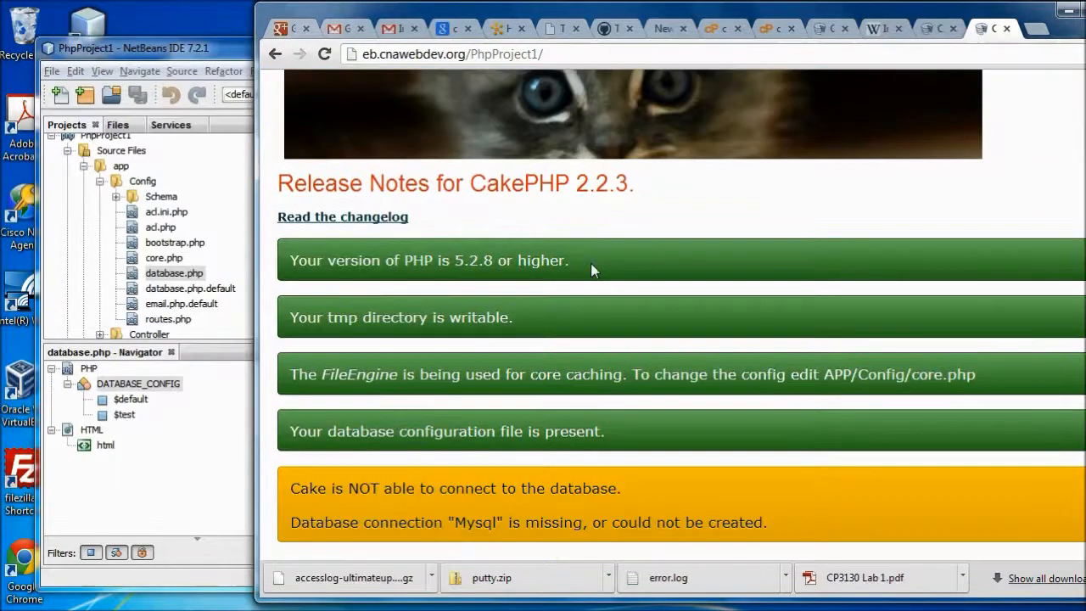
{"action": "scroll", "coordinate": [591, 269], "scroll_direction": "up", "scroll_amount": 2}
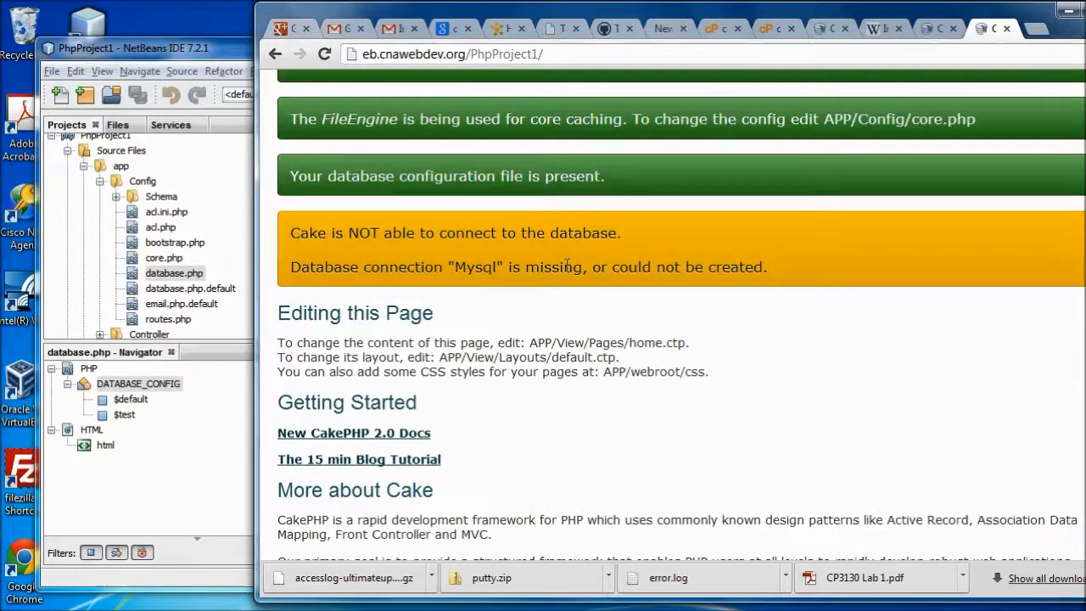
{"action": "scroll", "coordinate": [523, 259], "scroll_direction": "up", "scroll_amount": 1}
{"action": "scroll", "coordinate": [422, 259], "scroll_direction": "down", "scroll_amount": 1}
{"action": "left_click_drag", "start_coordinate": [352, 235], "coordinate": [527, 268]}
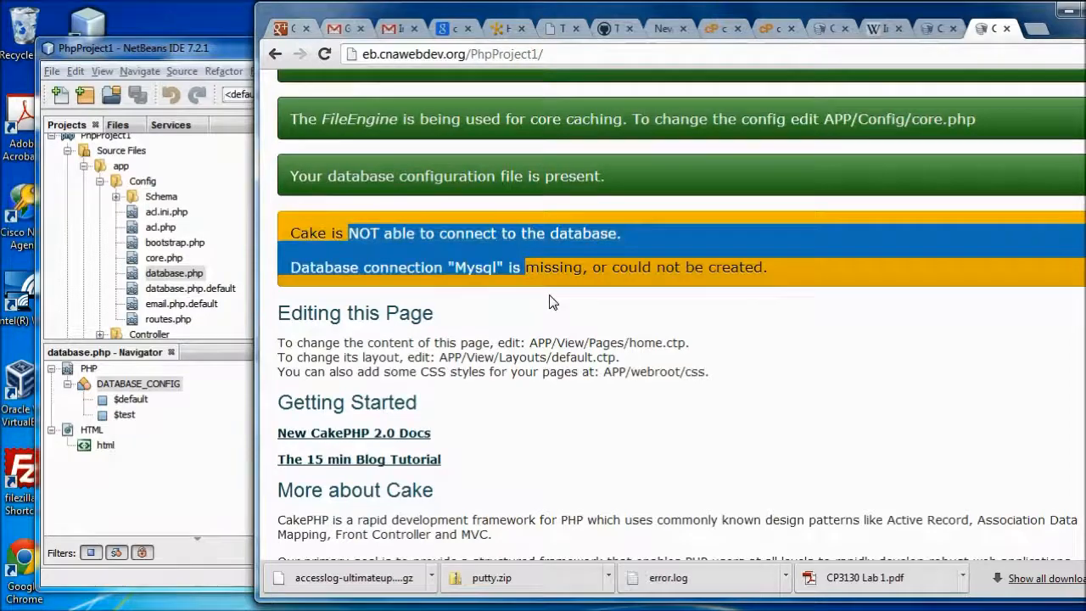
{"action": "scroll", "coordinate": [553, 303], "scroll_direction": "down", "scroll_amount": 4}
{"action": "scroll", "coordinate": [553, 303], "scroll_direction": "up", "scroll_amount": 8}
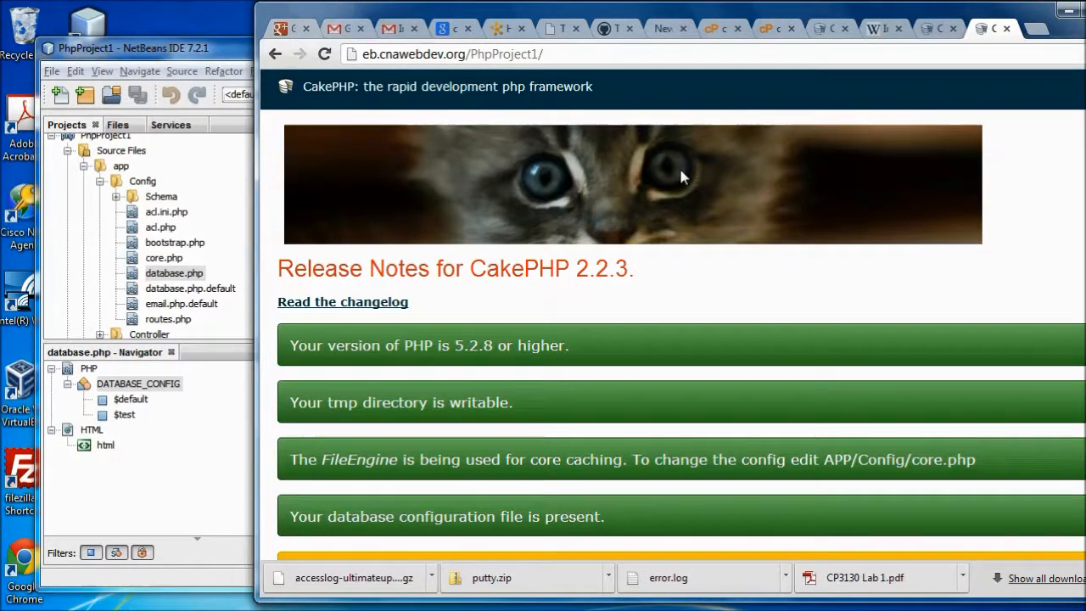
{"action": "scroll", "coordinate": [679, 165], "scroll_direction": "down", "scroll_amount": 6}
{"action": "scroll", "coordinate": [576, 217], "scroll_direction": "up", "scroll_amount": 6}
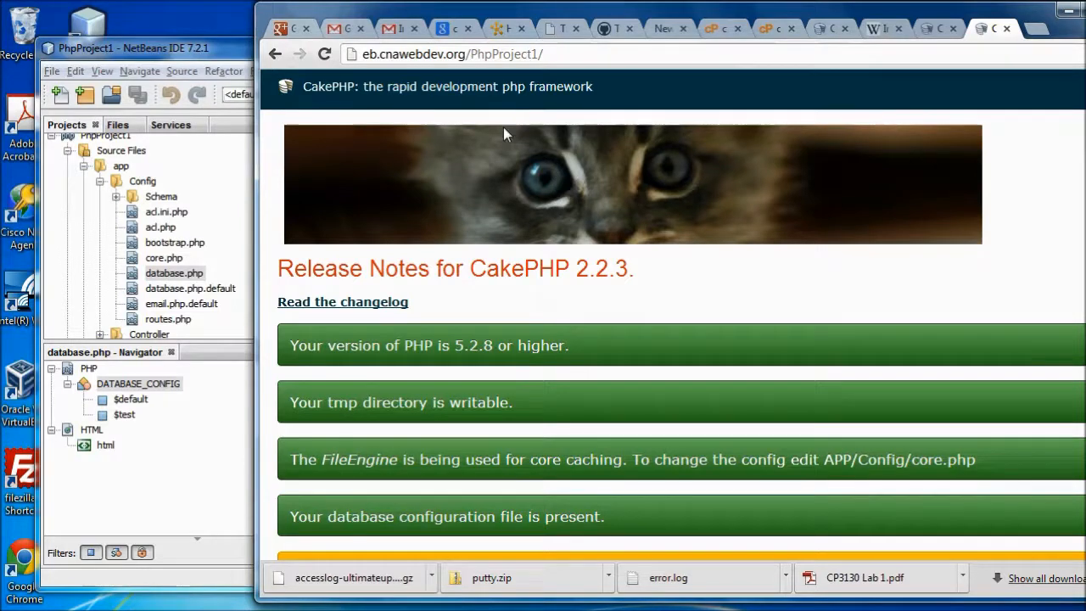
{"action": "left_click", "coordinate": [185, 49]}
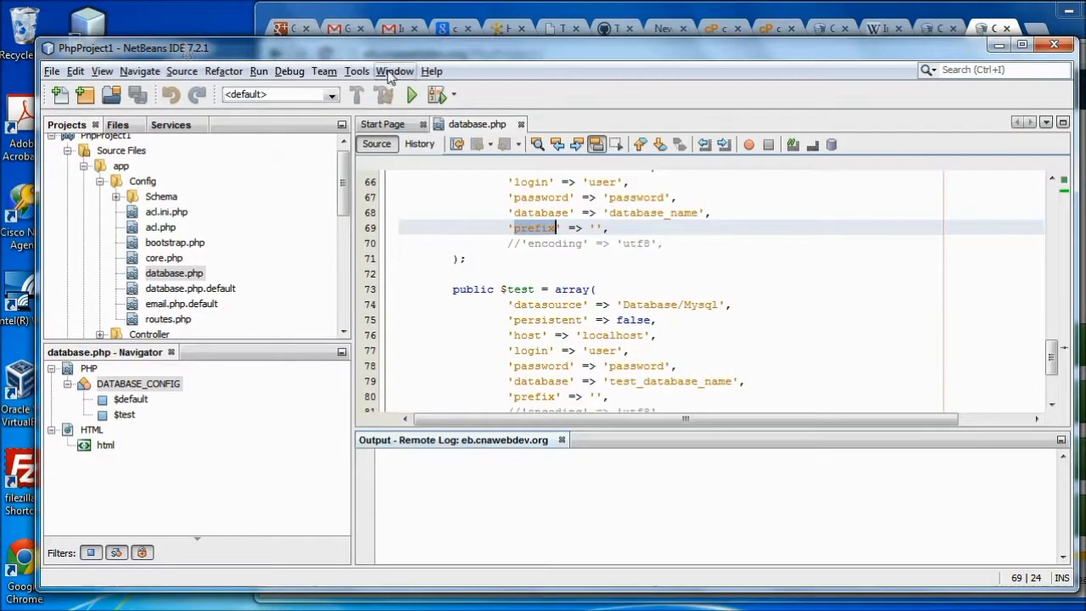
{"action": "left_click", "coordinate": [51, 71]}
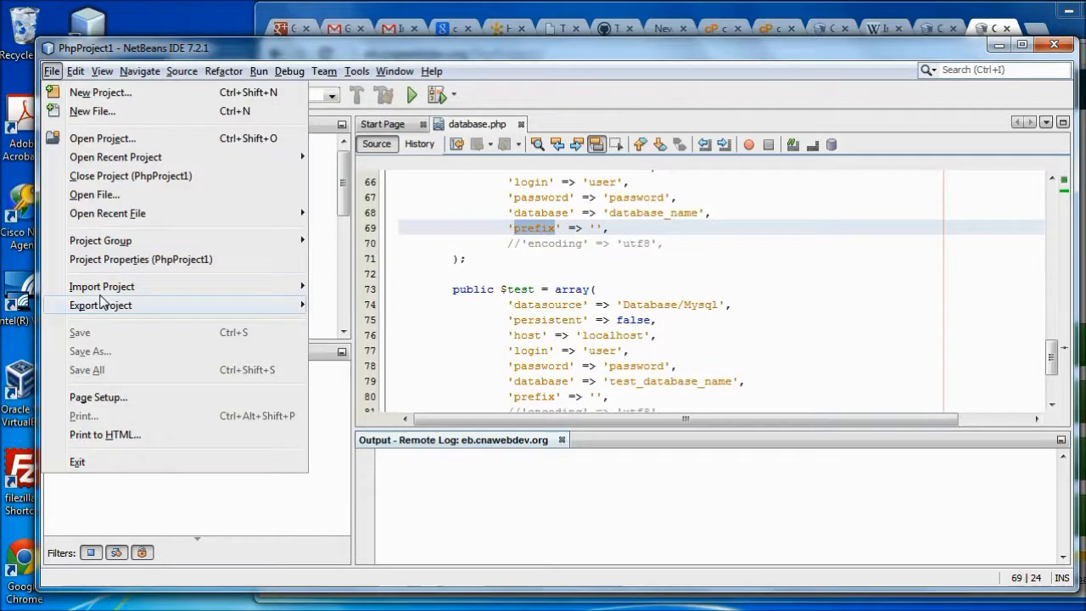
{"action": "left_click", "coordinate": [115, 260]}
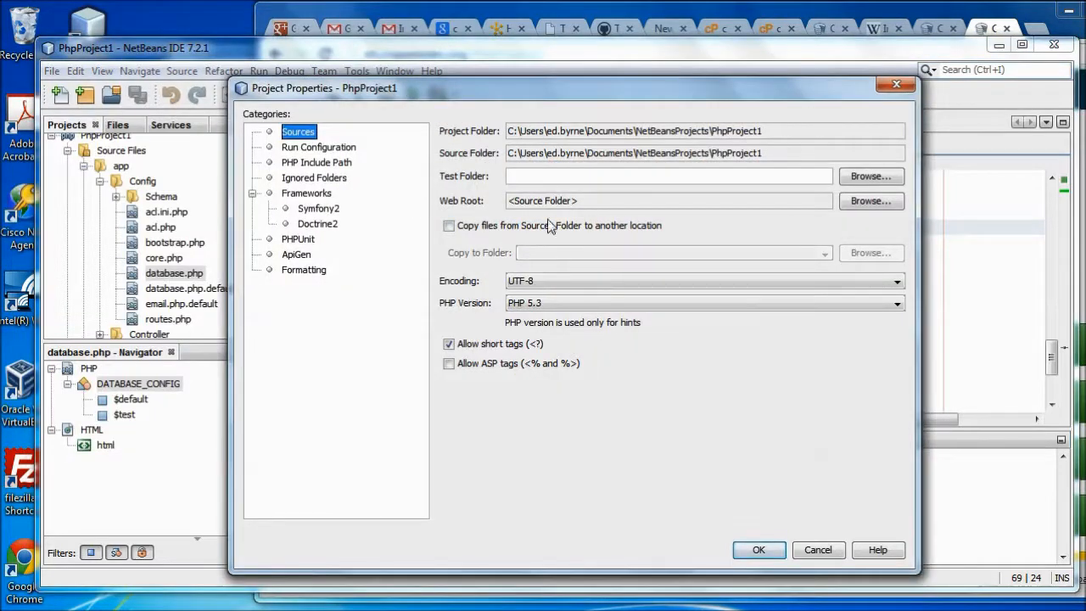
{"action": "left_click", "coordinate": [338, 149]}
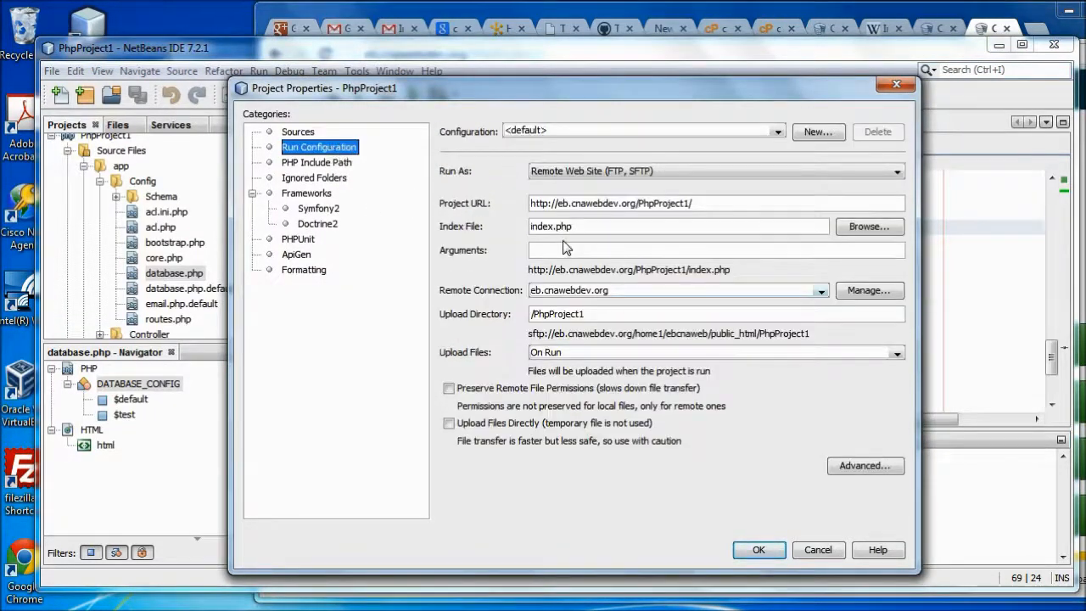
{"action": "left_click_drag", "start_coordinate": [577, 233], "coordinate": [504, 228]}
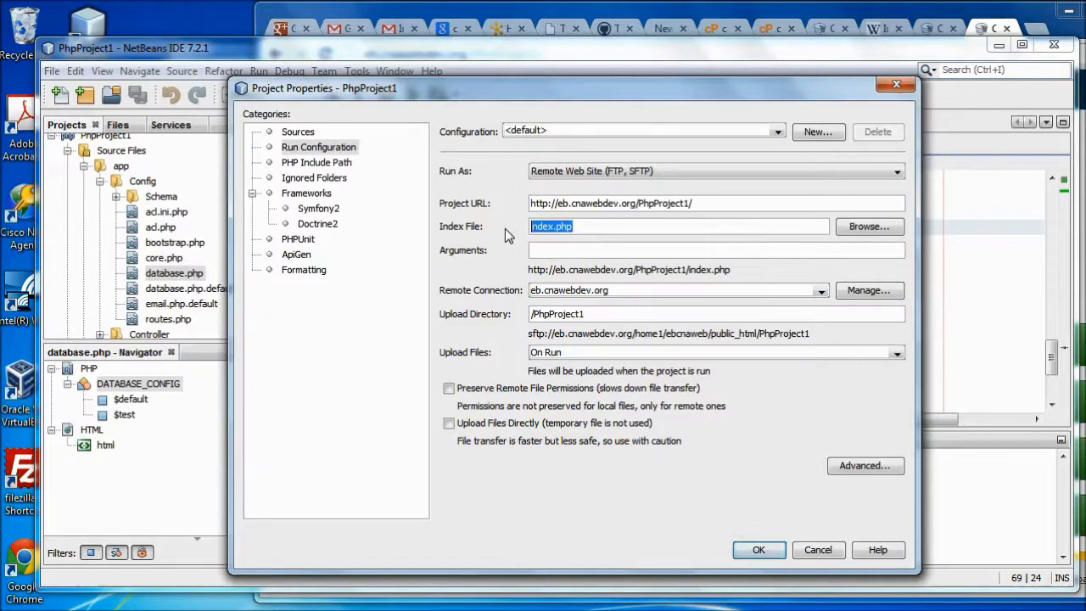
{"action": "key", "text": "BackSpace"}
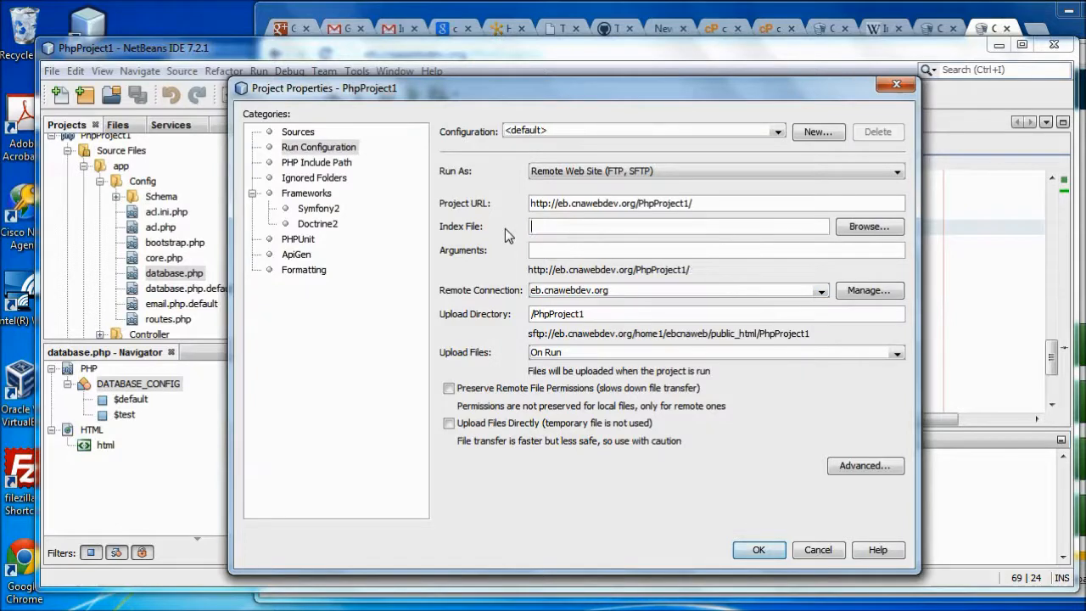
{"action": "left_click", "coordinate": [765, 549]}
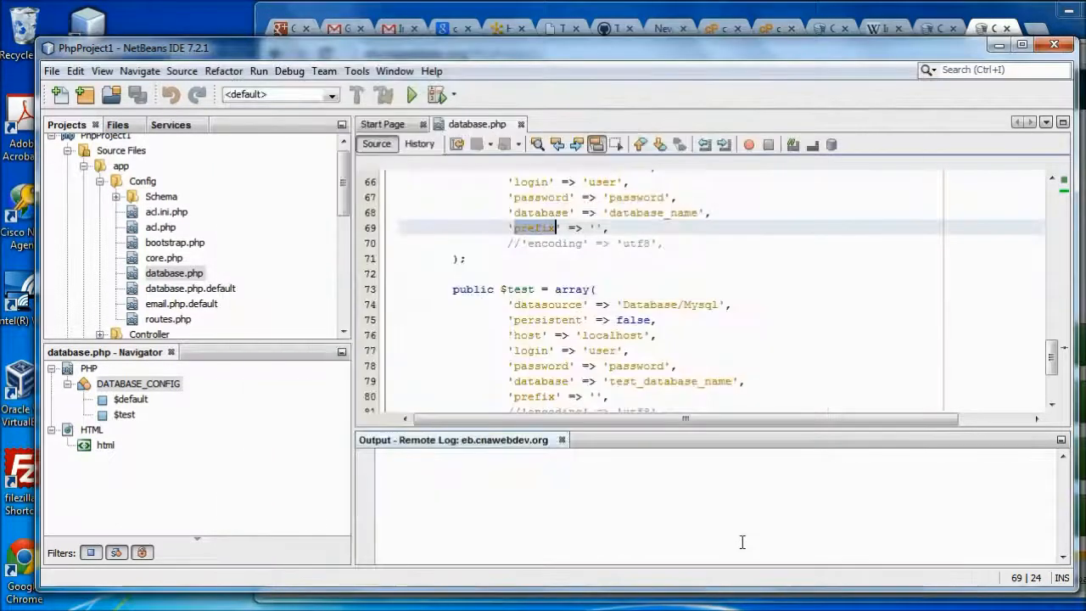
Rerun the project with no files uploaded, opening the CakePHP 2.2.3 page at PhpProject1/ in Chrome
{"action": "left_click", "coordinate": [412, 95]}
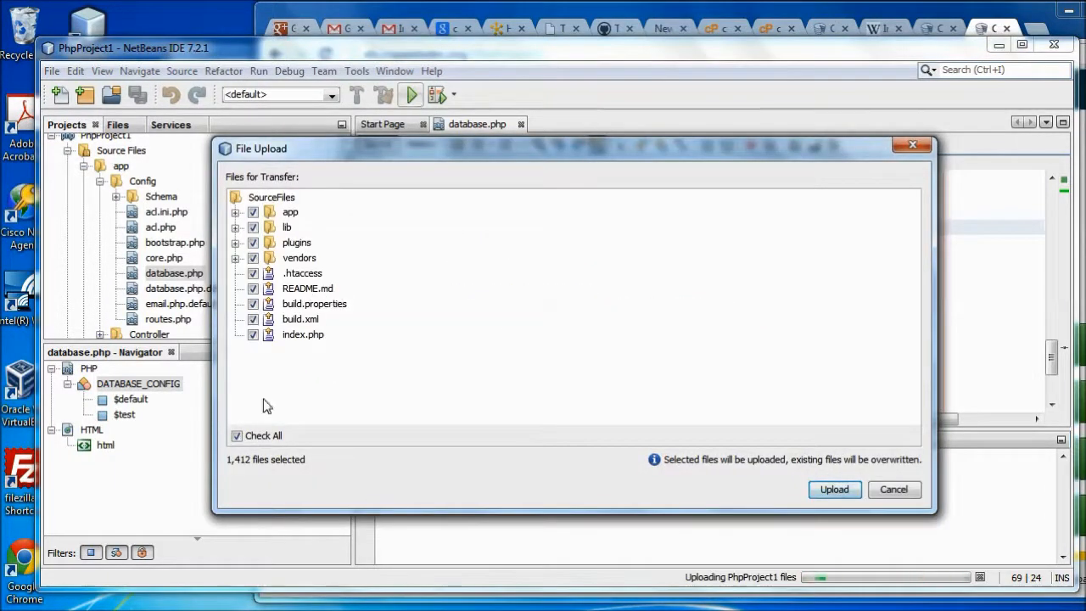
{"action": "left_click", "coordinate": [249, 439]}
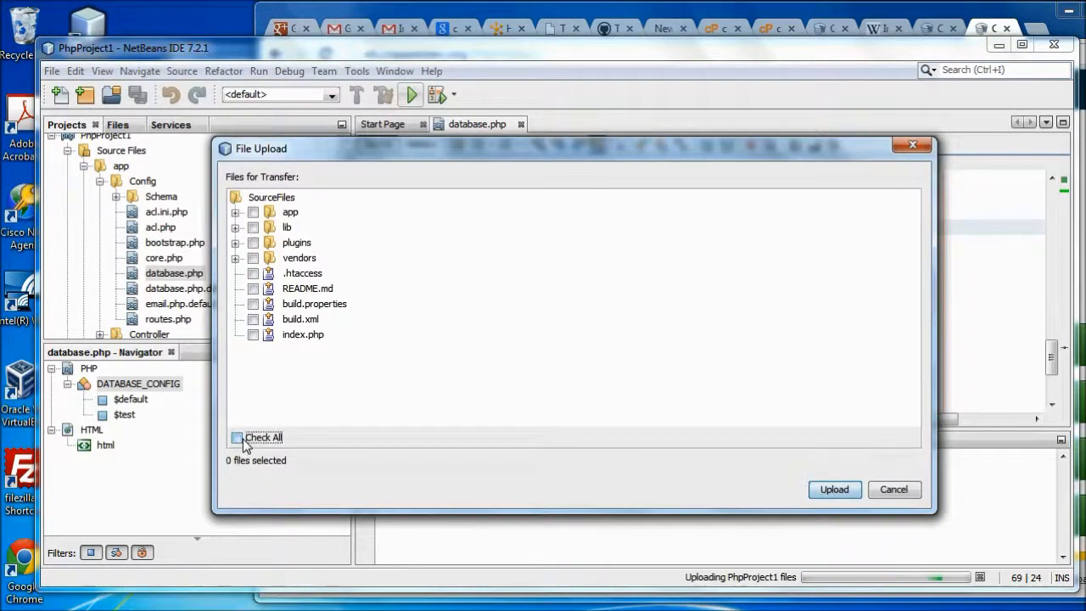
{"action": "left_click", "coordinate": [832, 491]}
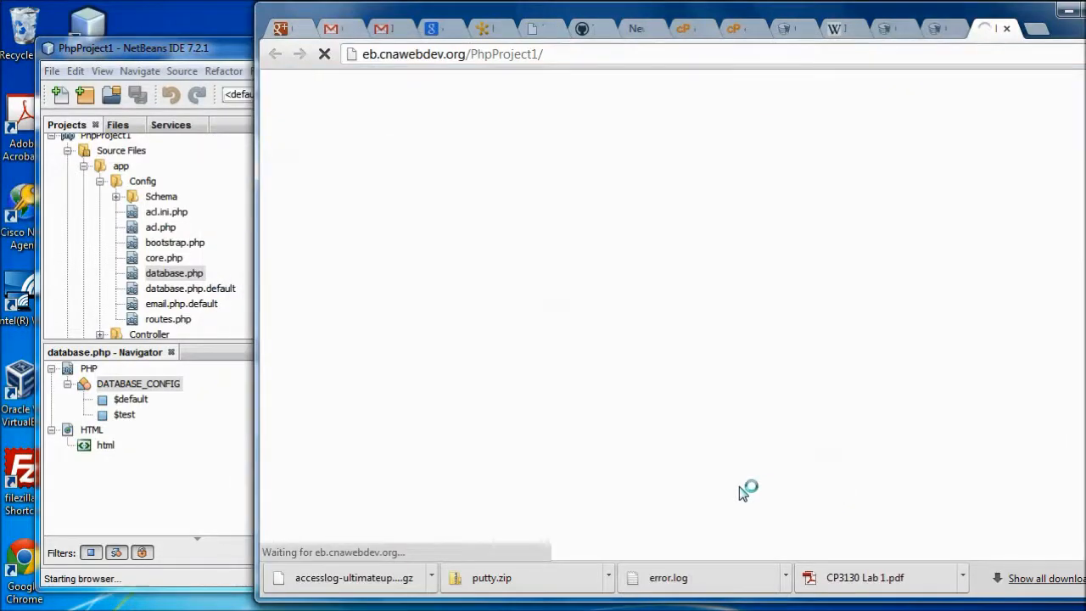
{"action": "scroll", "coordinate": [577, 303], "scroll_direction": "down", "scroll_amount": 5}
{"action": "scroll", "coordinate": [572, 304], "scroll_direction": "up", "scroll_amount": 5}
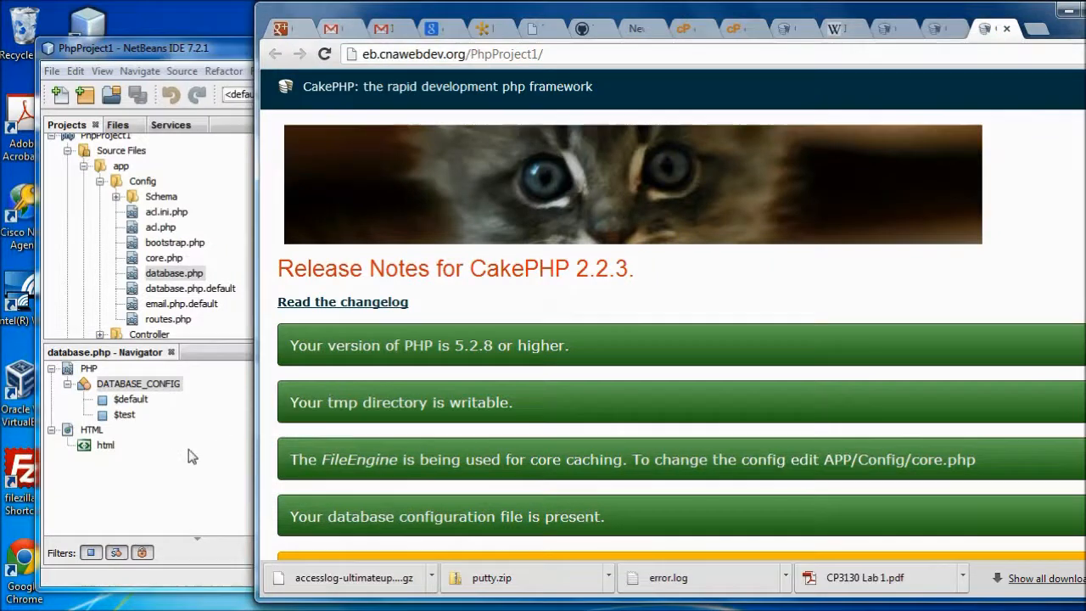
{"action": "left_click", "coordinate": [188, 449]}
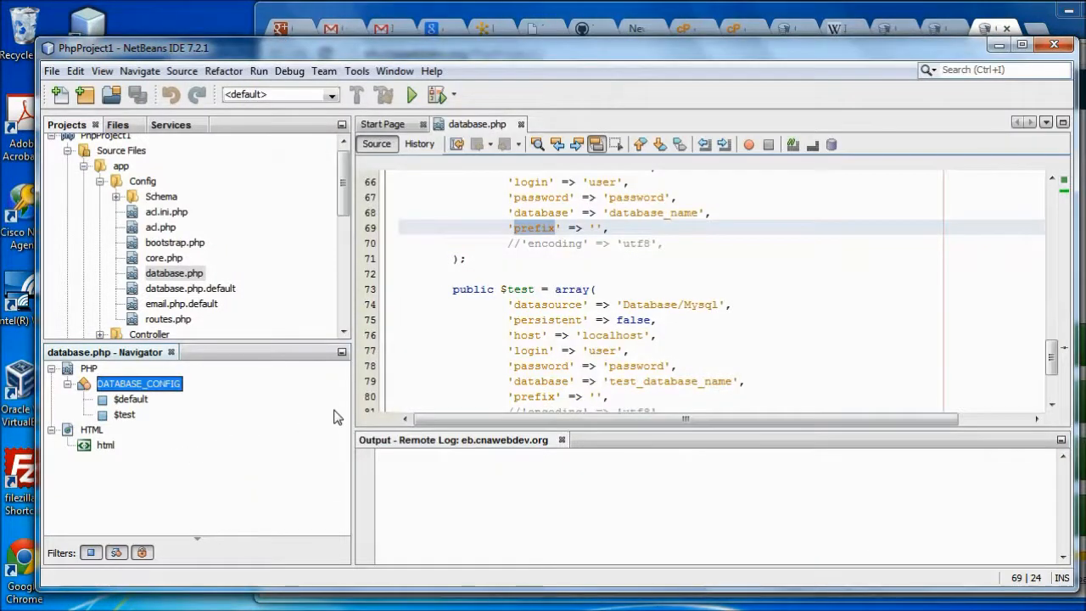